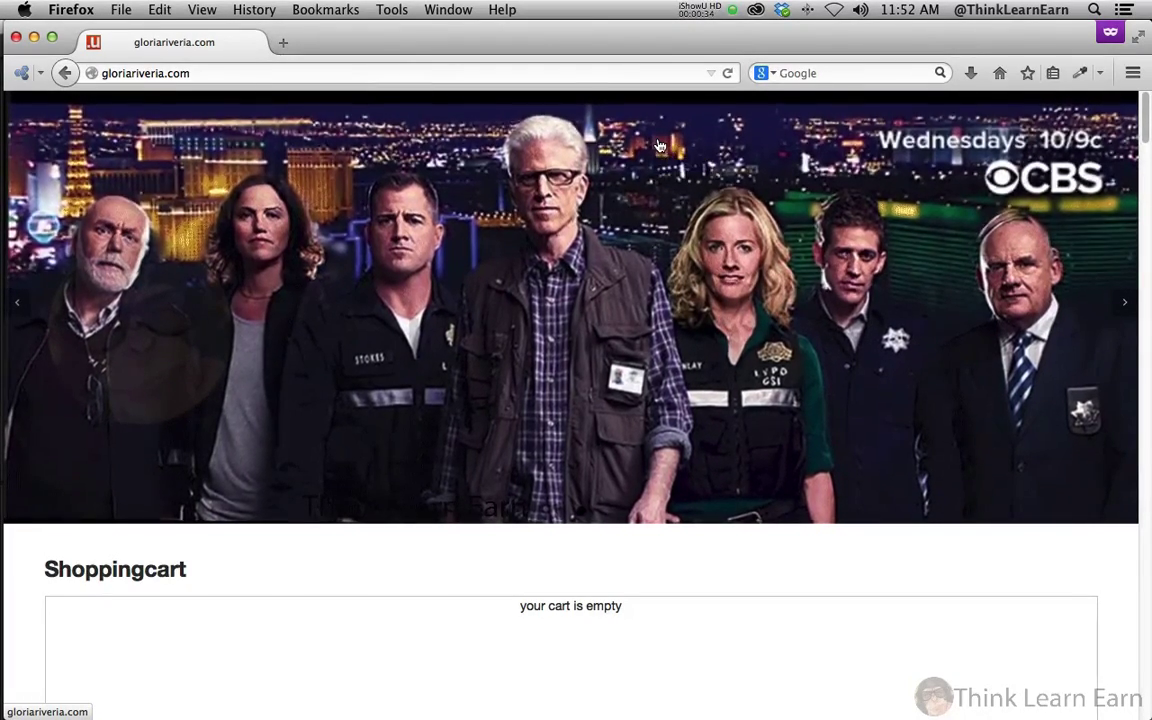
Step: Switch to After Effects and zoom the Composition viewer out to 50% to show the whole cast banner
key("super+Tab")
key("super+Tab")
key("super+Tab")
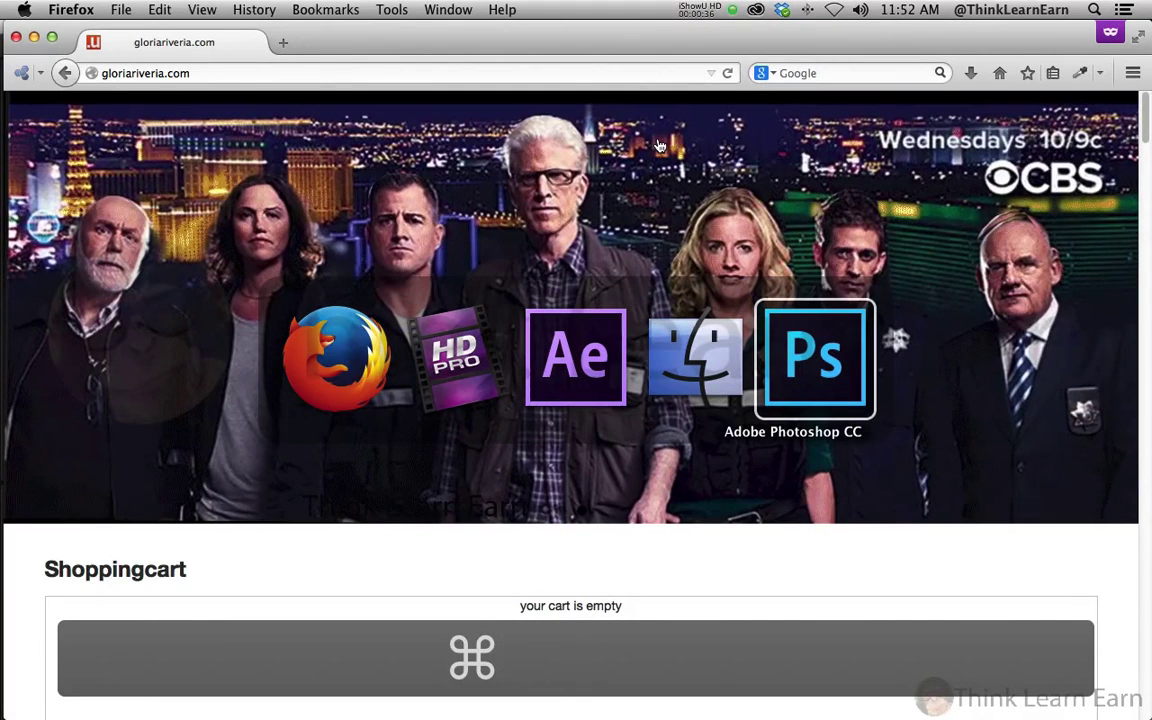
key("super+Tab")
key("super+Tab")
key("super+Tab")
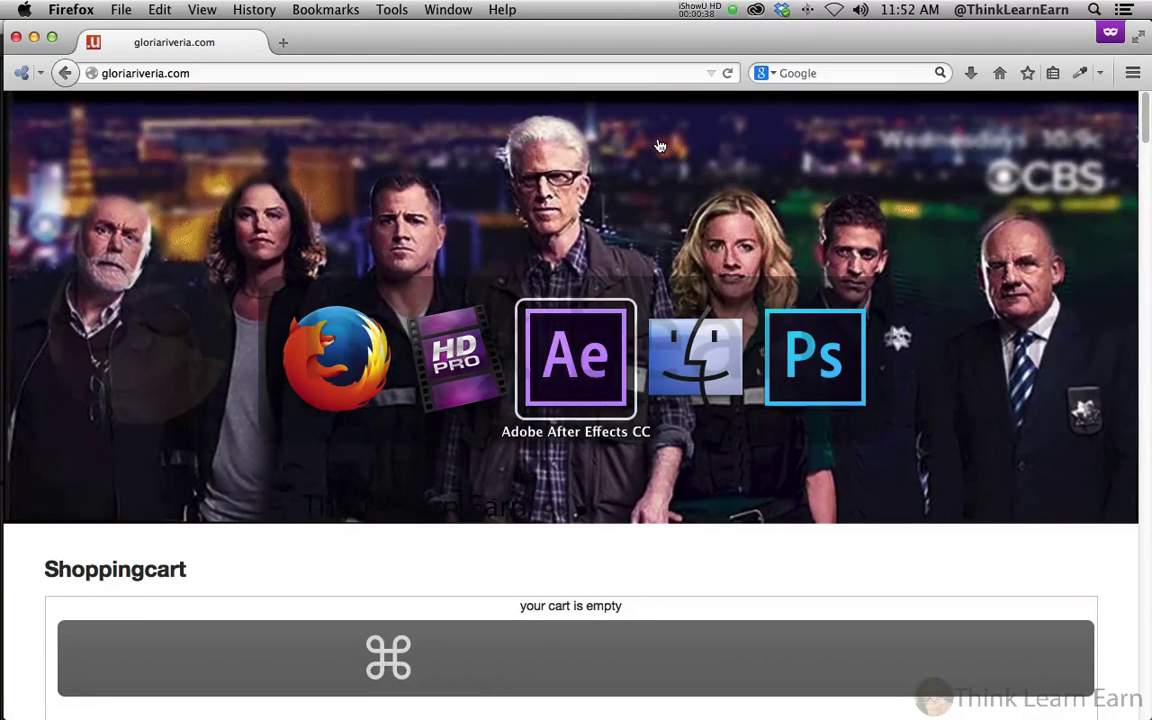
key("super+Tab")
key("super+Tab")
key("super+Tab")
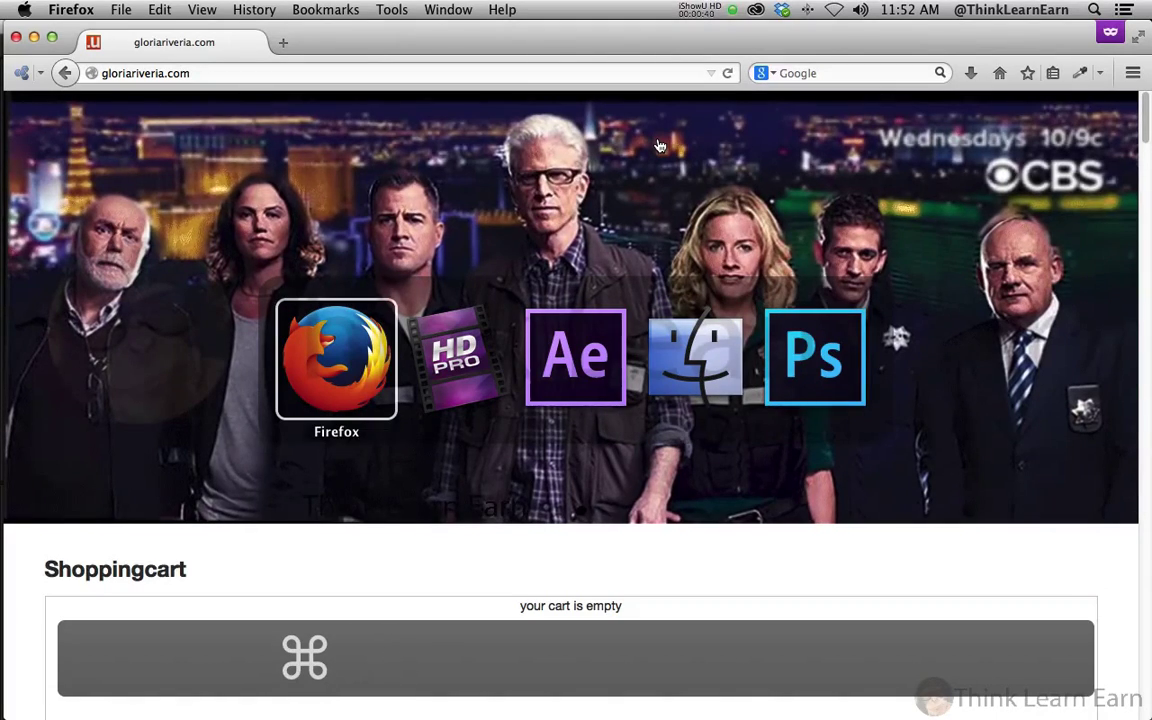
left_click(557, 48)
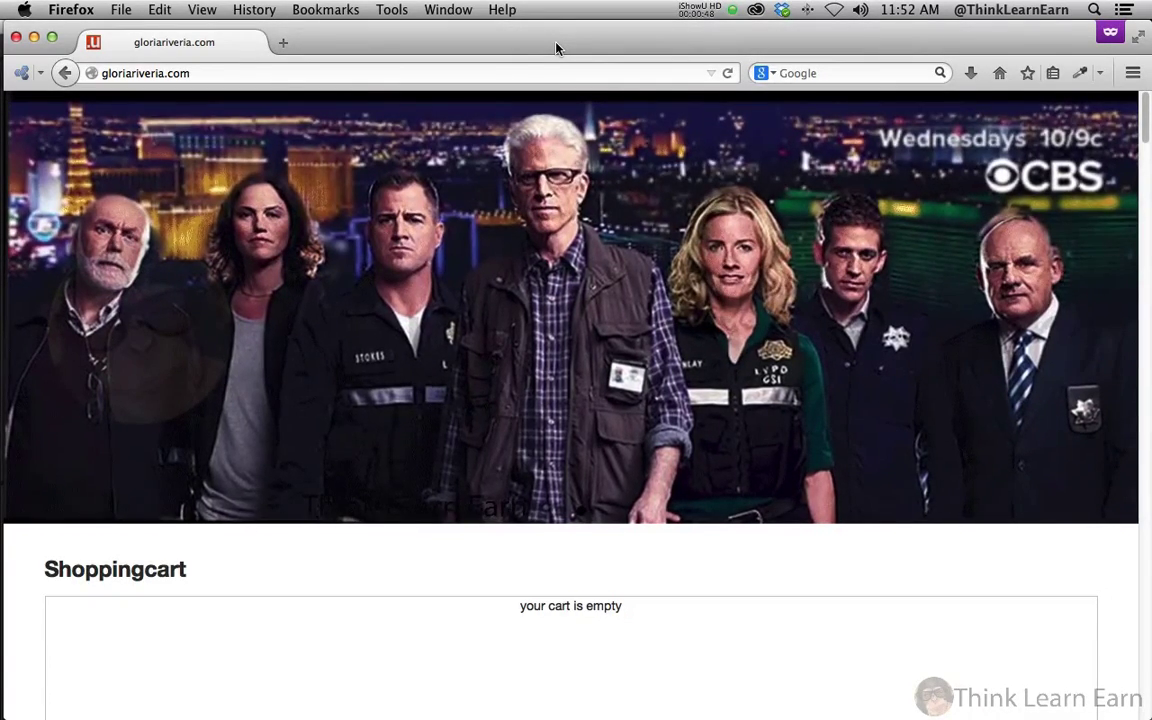
mouse_move(467, 241)
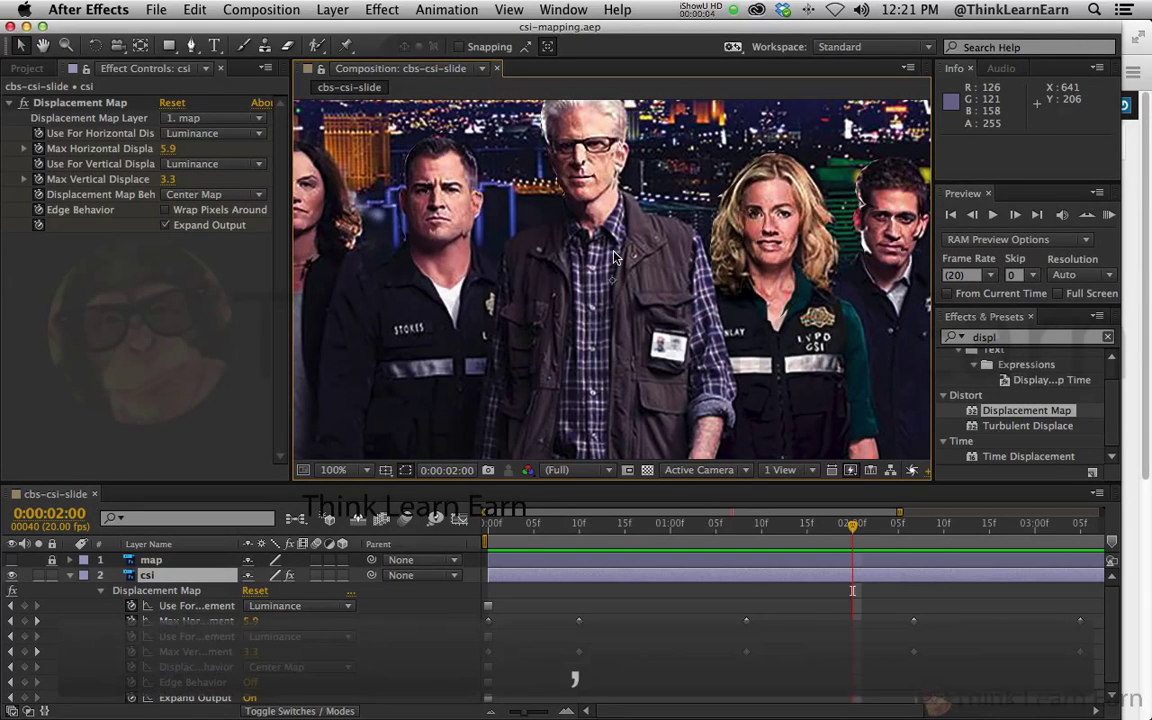
key("comma")
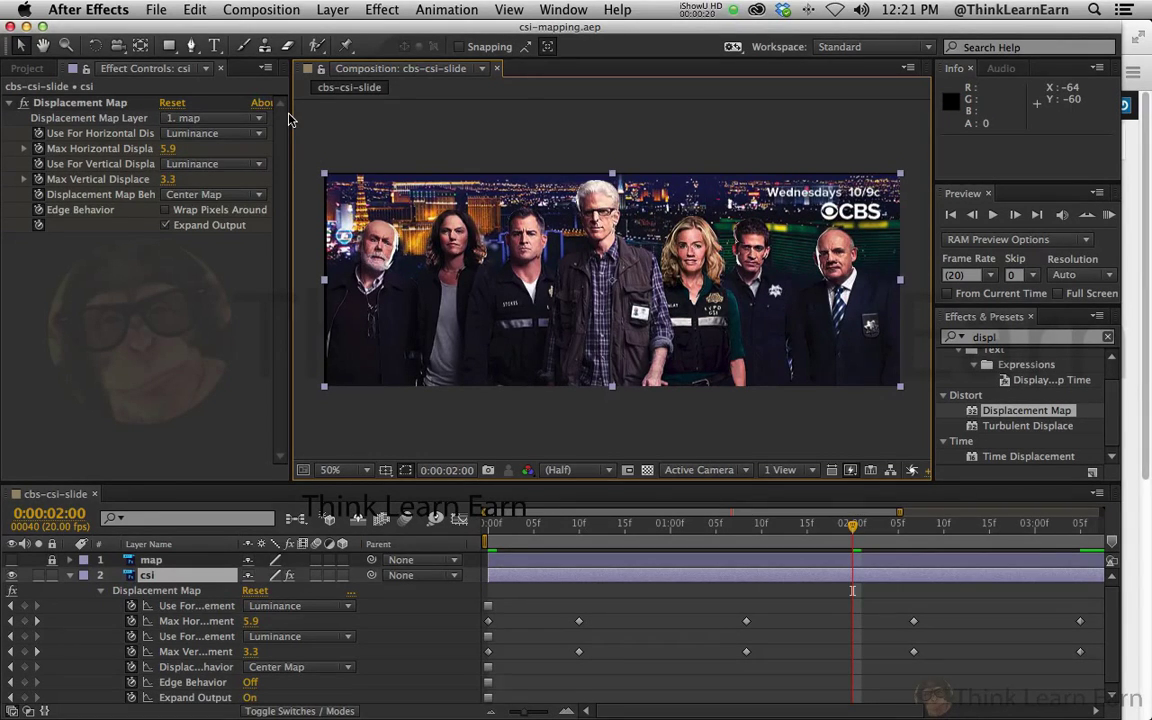
key("super+0")
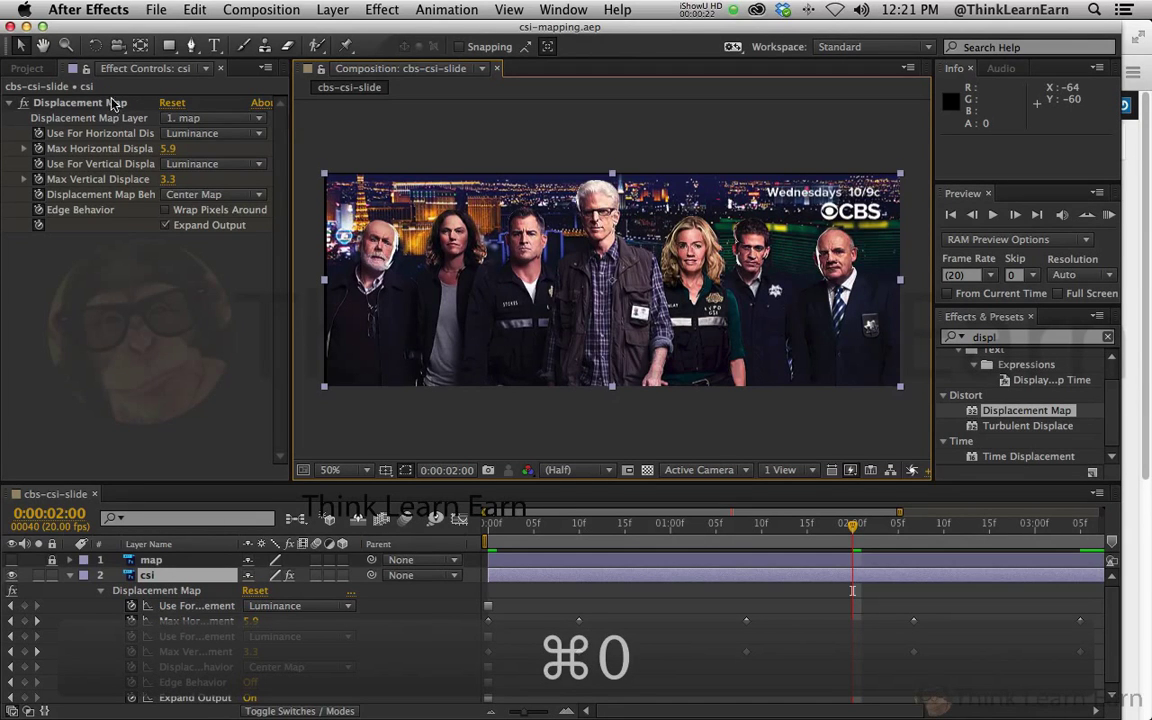
Step: Show the Project panel's item list and select the cbs-csi-slide composition
left_click(40, 68)
left_click(140, 68)
left_click(27, 68)
left_click(140, 68)
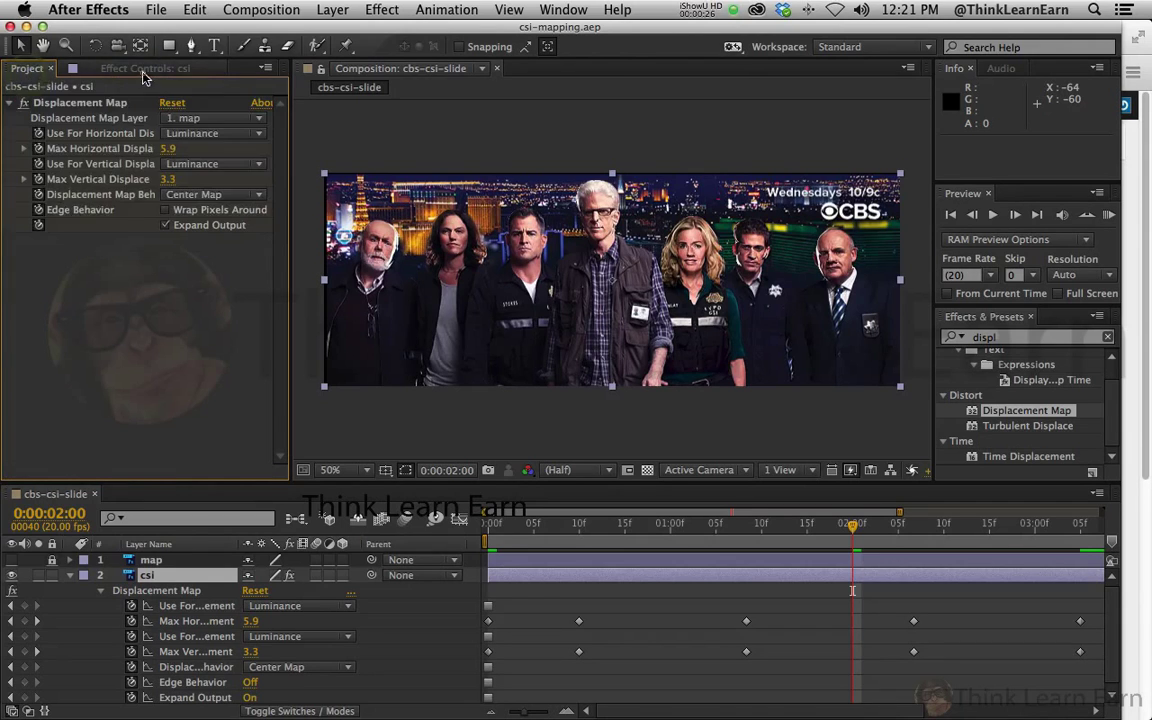
left_click(27, 72)
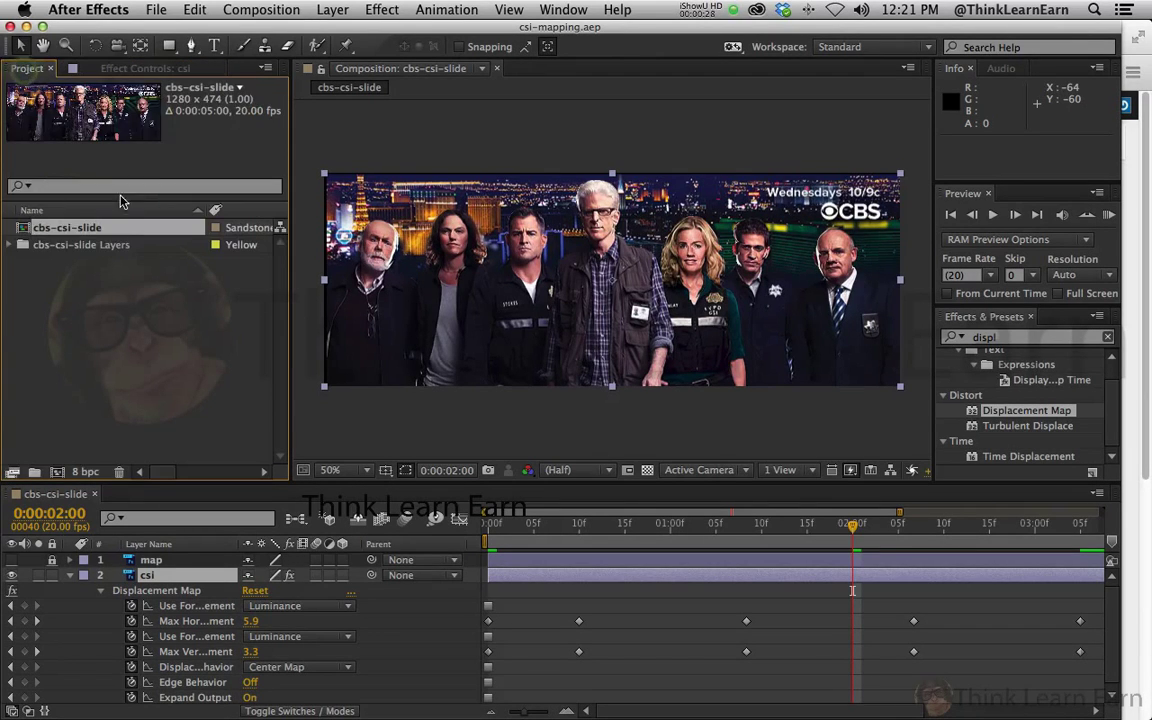
left_click(137, 268)
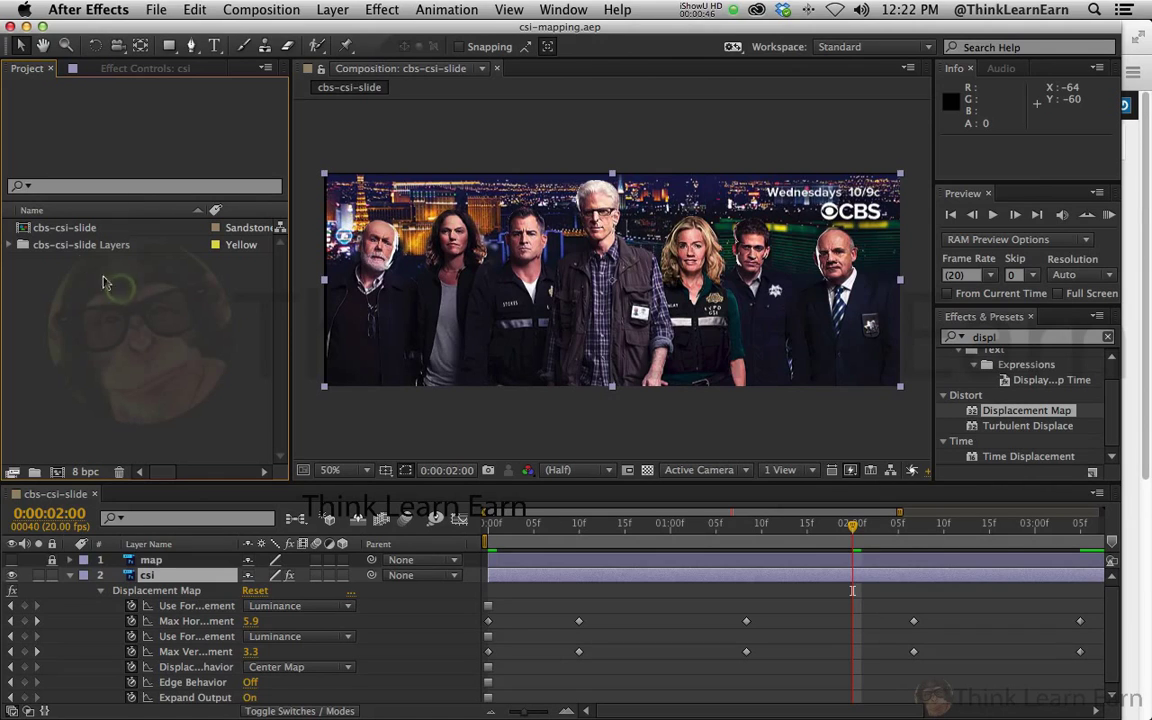
left_click(29, 228)
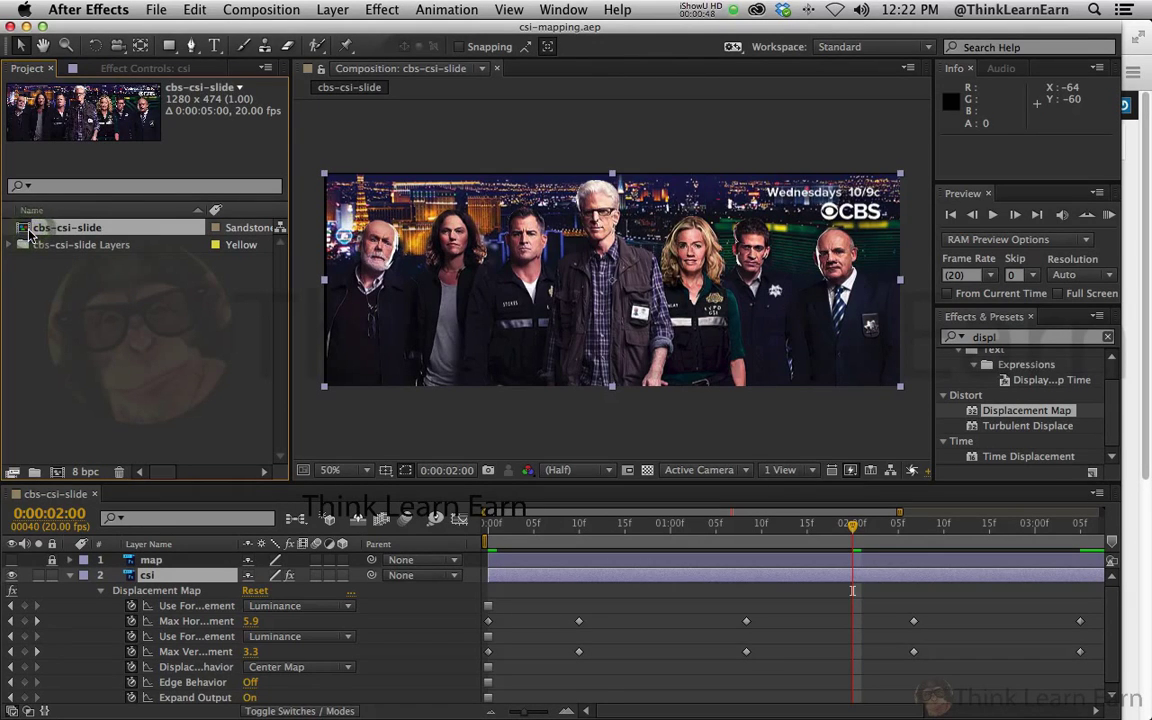
Step: Duplicate cbs-csi-slide with Cmd+D, save the project, and open the copy cbs-csi-slide 2
key("super+d")
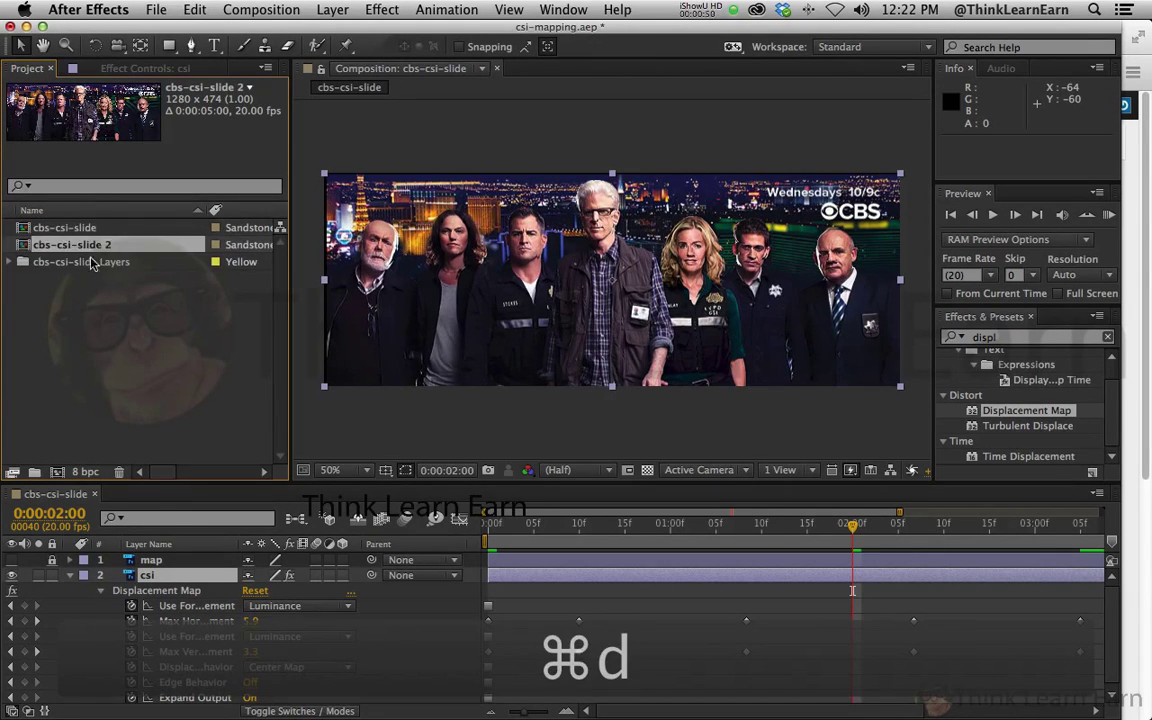
key("super+s")
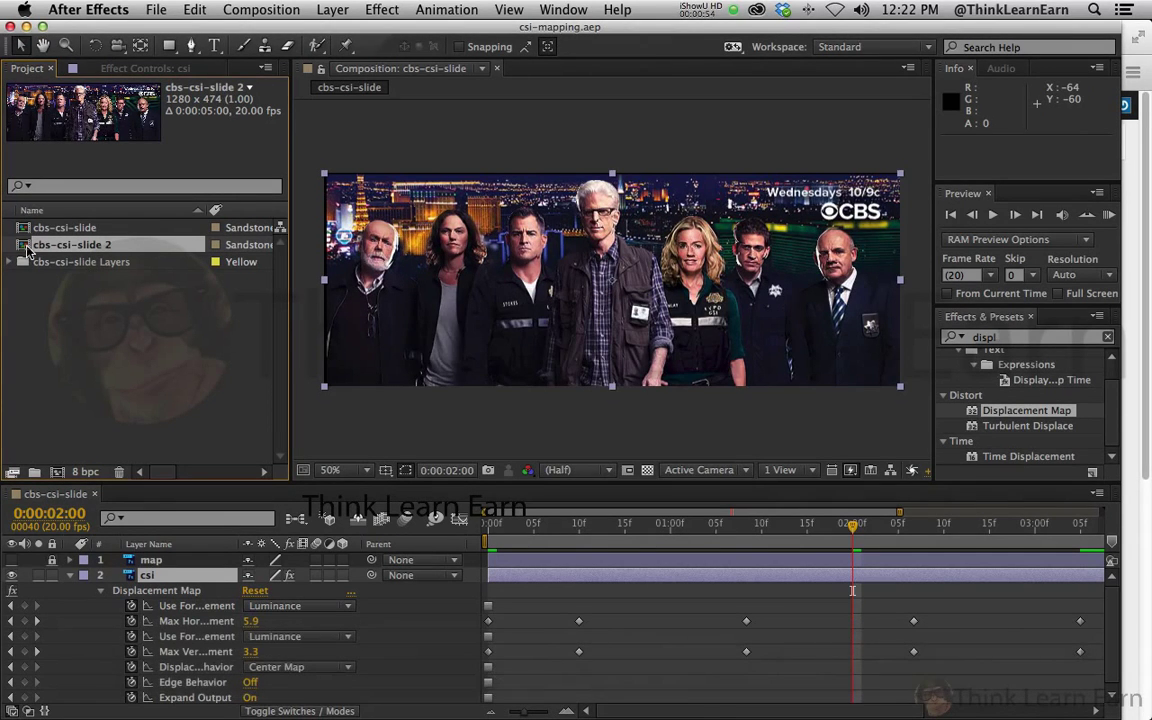
double_click(30, 245)
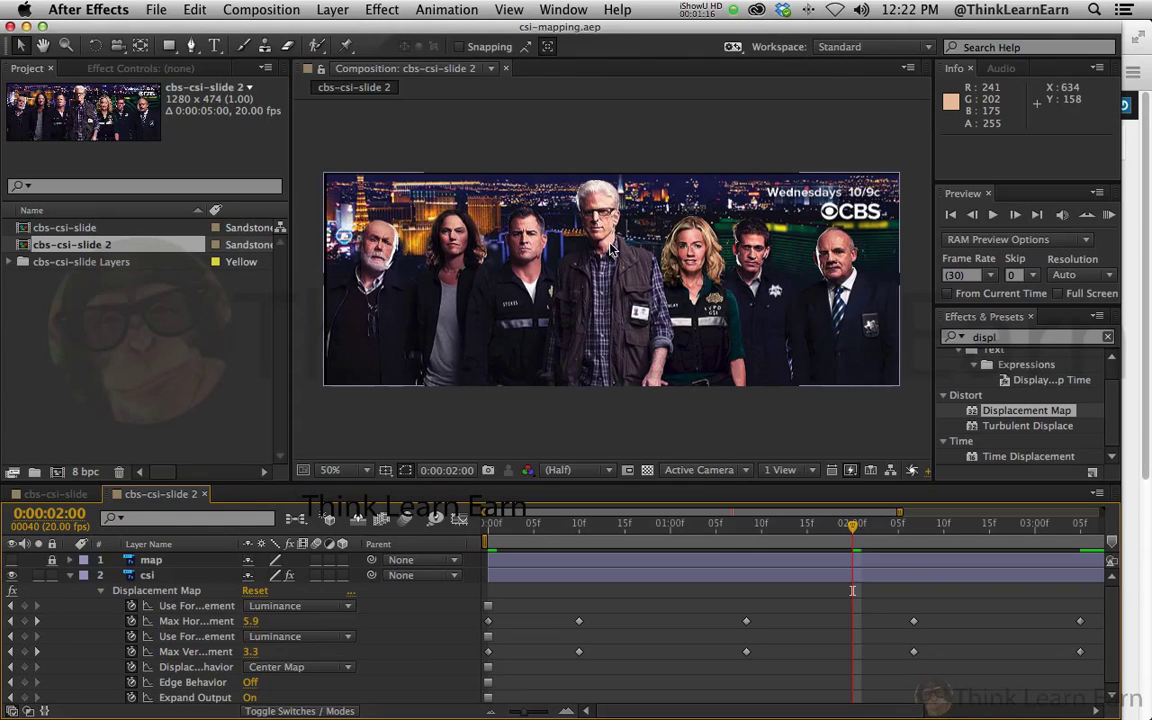
Step: Collapse and duplicate the csi layer, renaming the copy 'csi topmask' and opening it
left_click(69, 576)
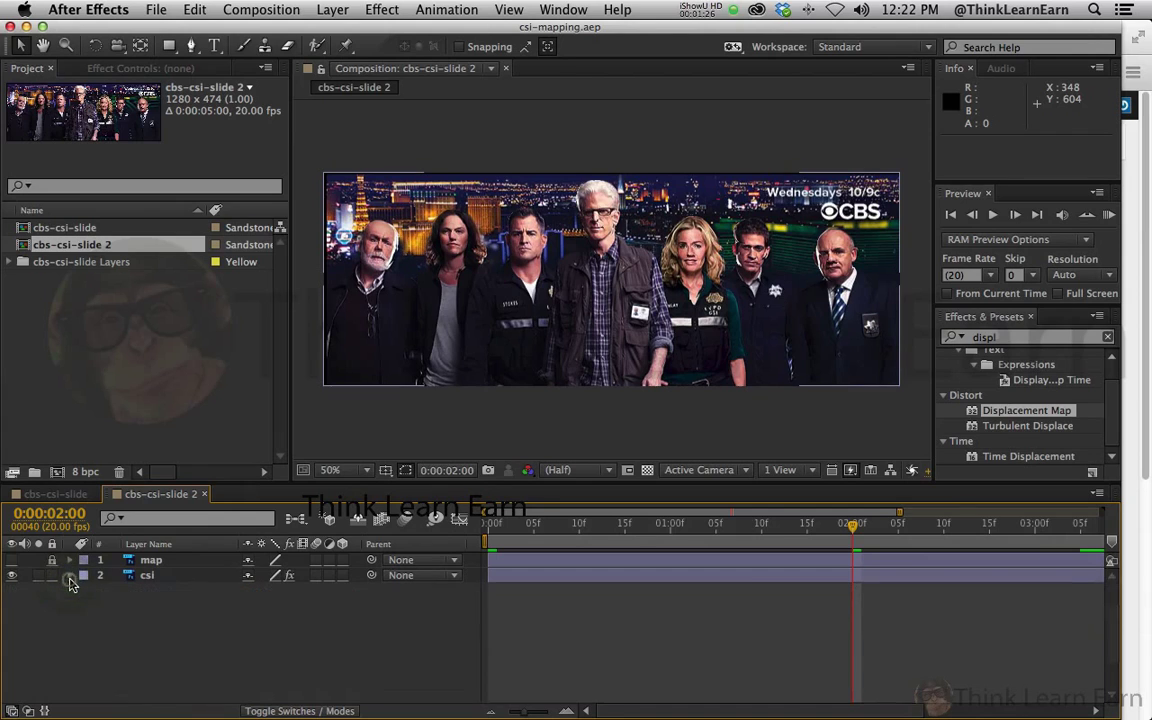
left_click(214, 577)
key("super+d")
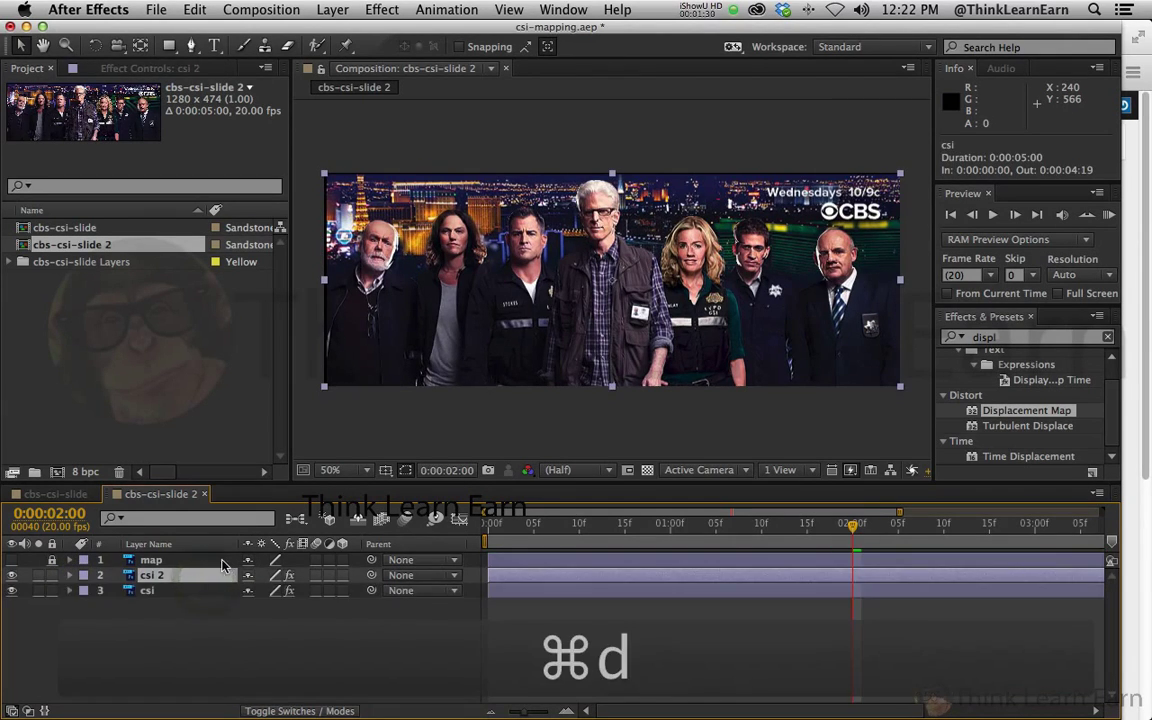
key("Return")
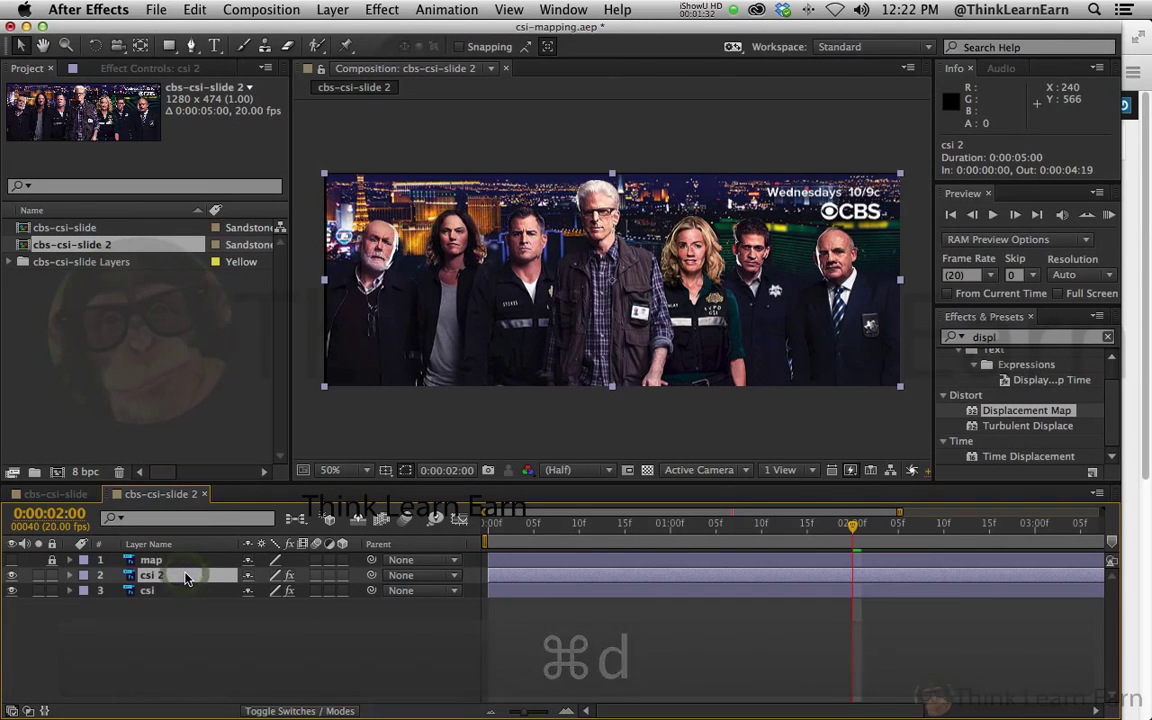
key("Return")
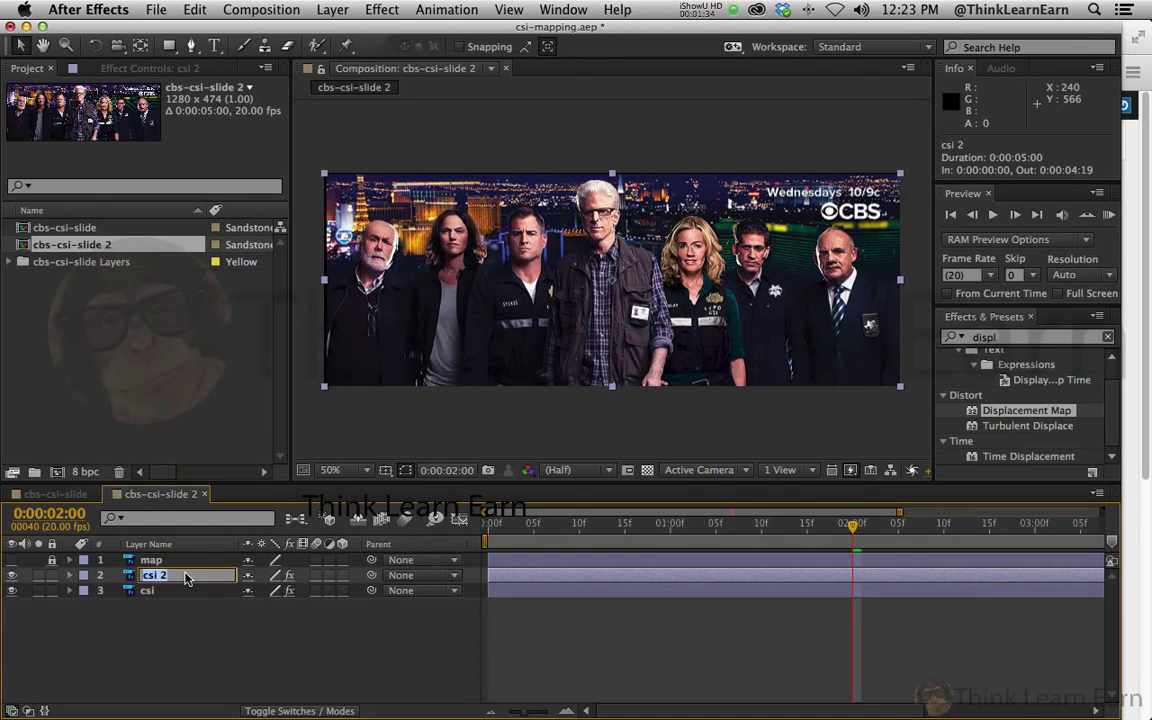
key("Right")
type("topmask")
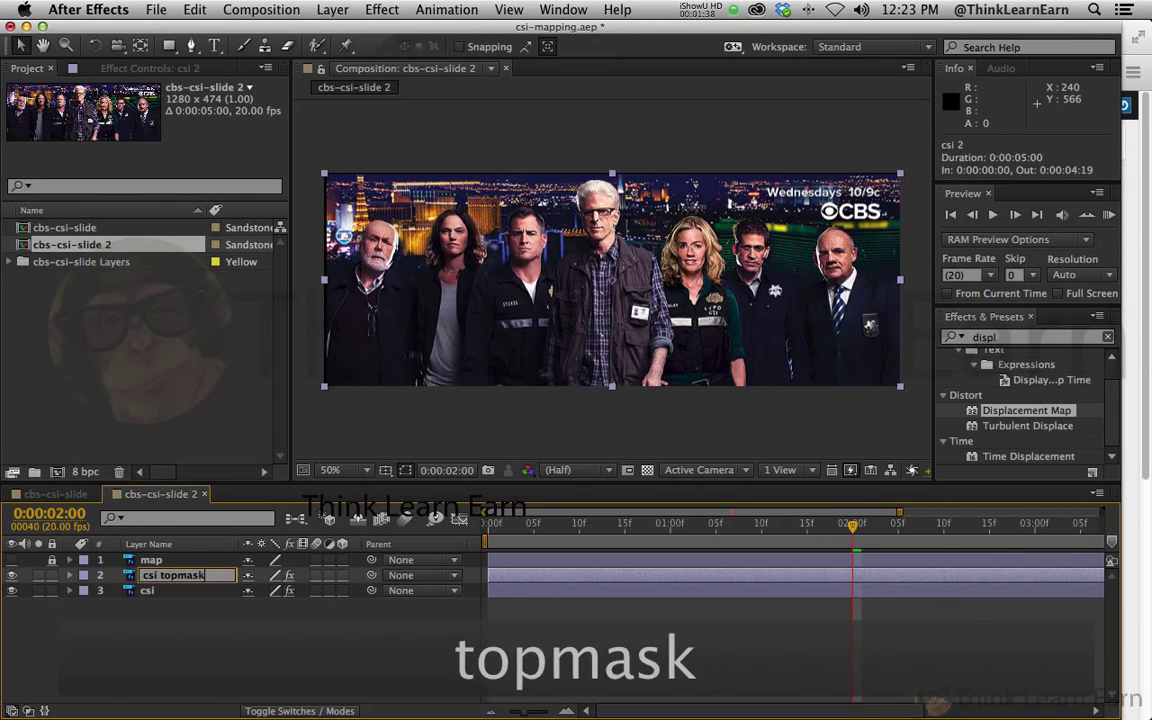
key("Return")
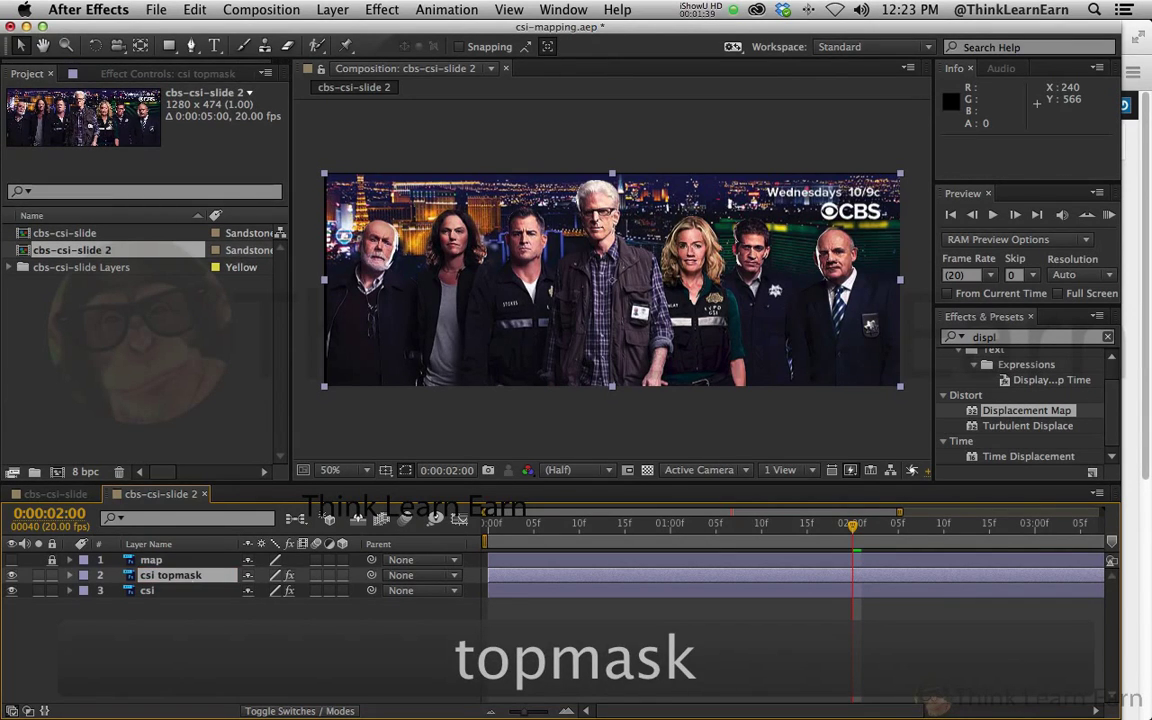
left_click(178, 578)
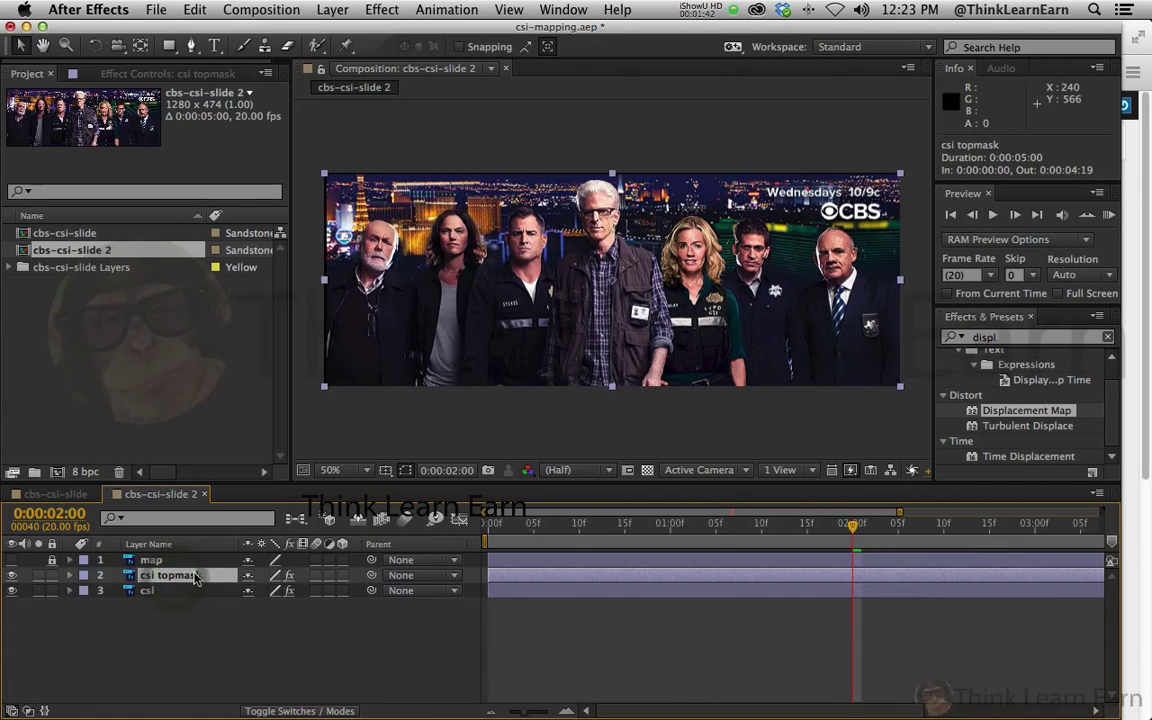
double_click(198, 577)
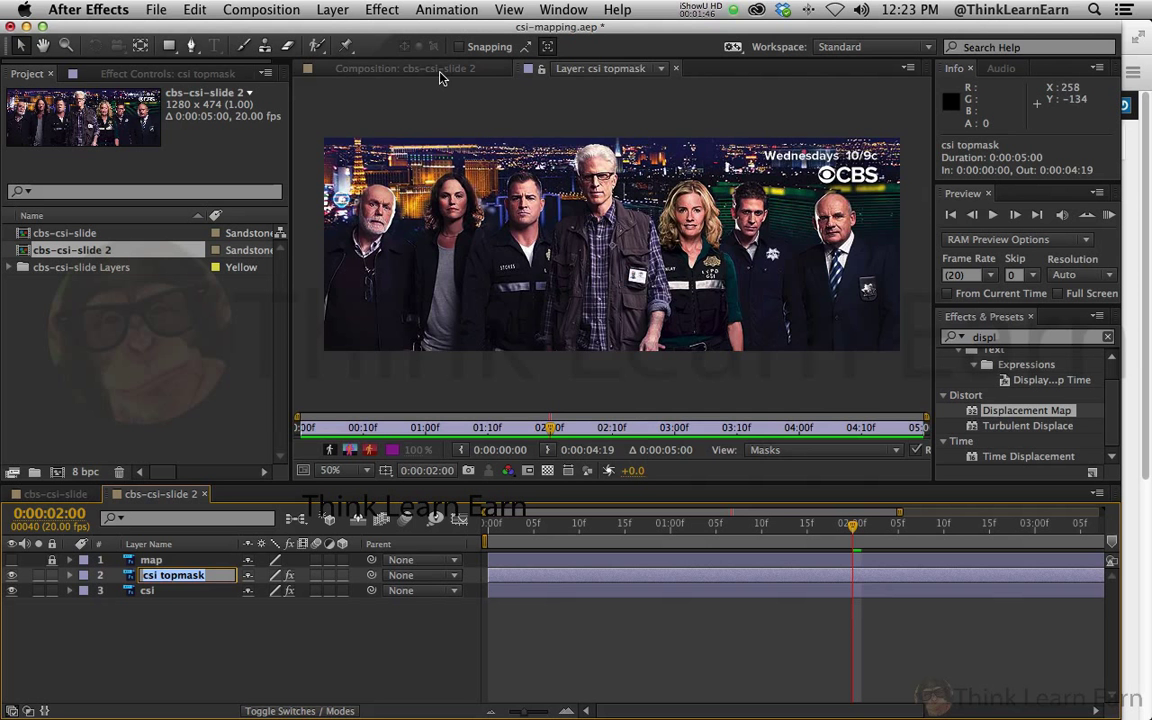
Step: Back in the composition, rename the layer 'csi top mask' and save the project
left_click(435, 66)
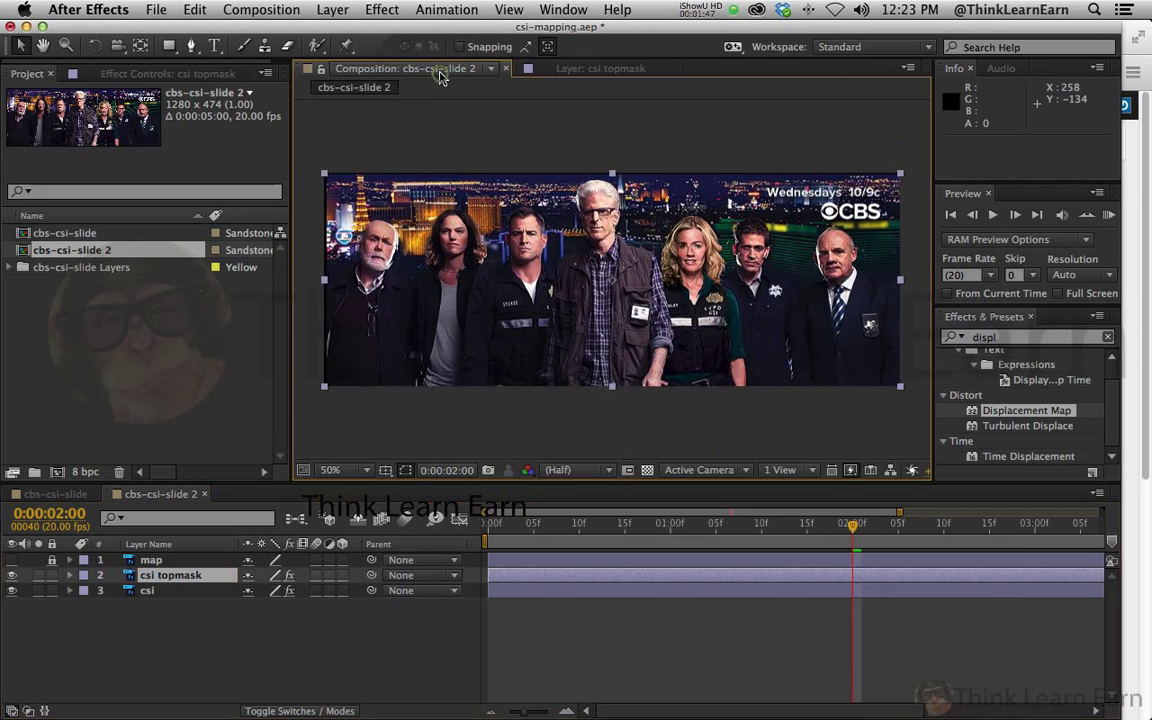
left_click(162, 576)
key("Return")
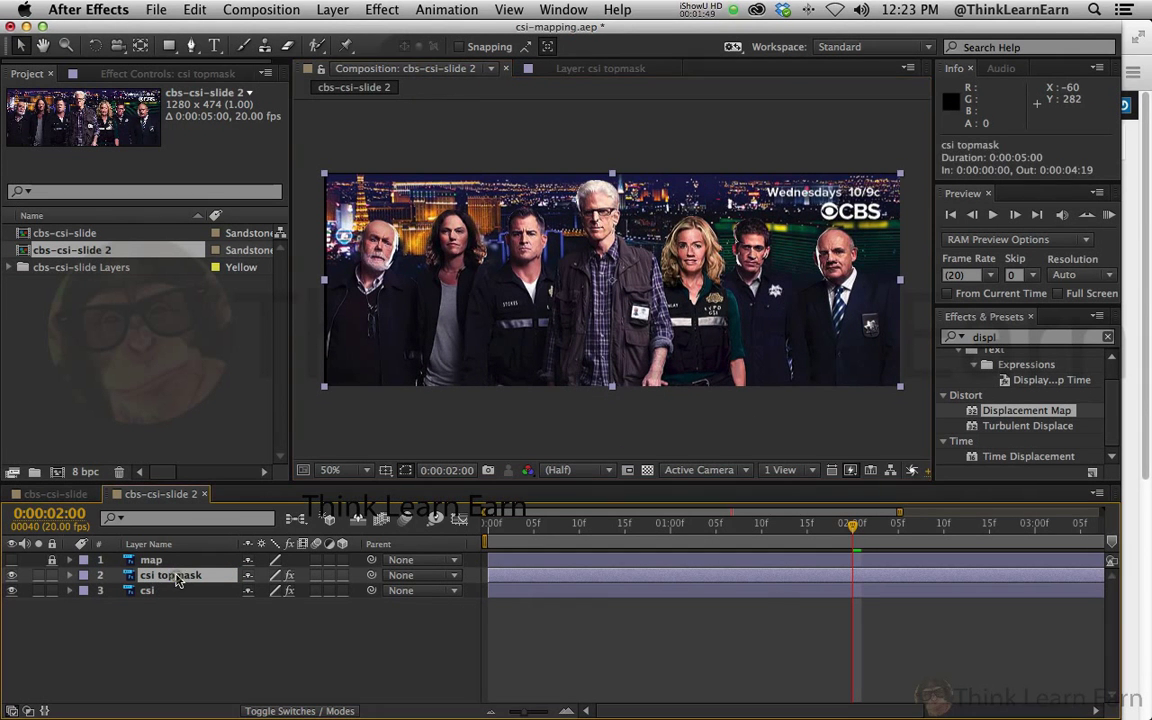
key("Right")
key("Left")
key("Left")
key("Left")
key("Left")
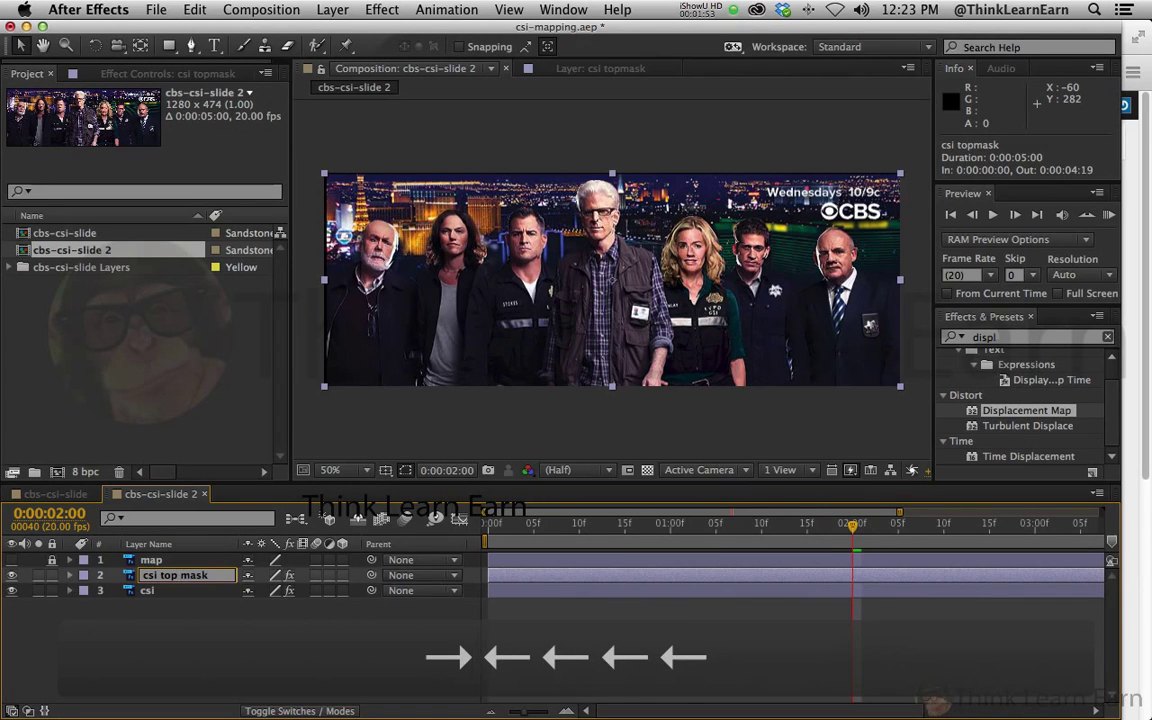
key("super+s")
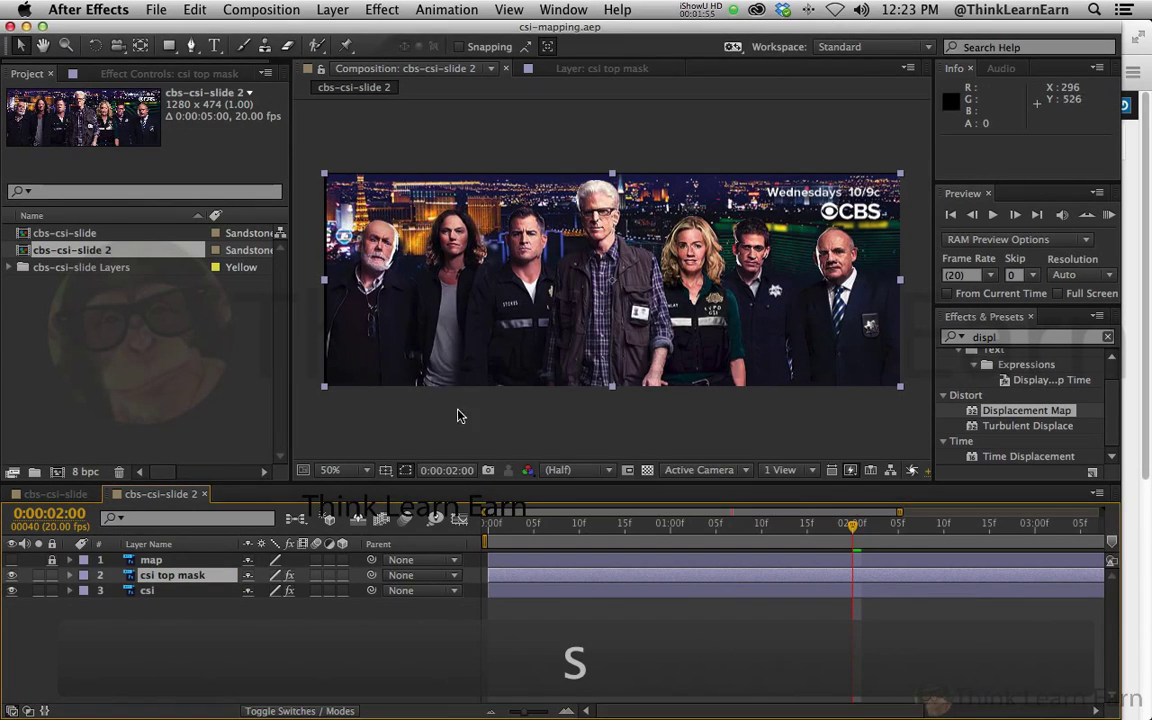
Step: Move the playhead to 0:00:00:00 and select the csi top mask layer
left_click(459, 416)
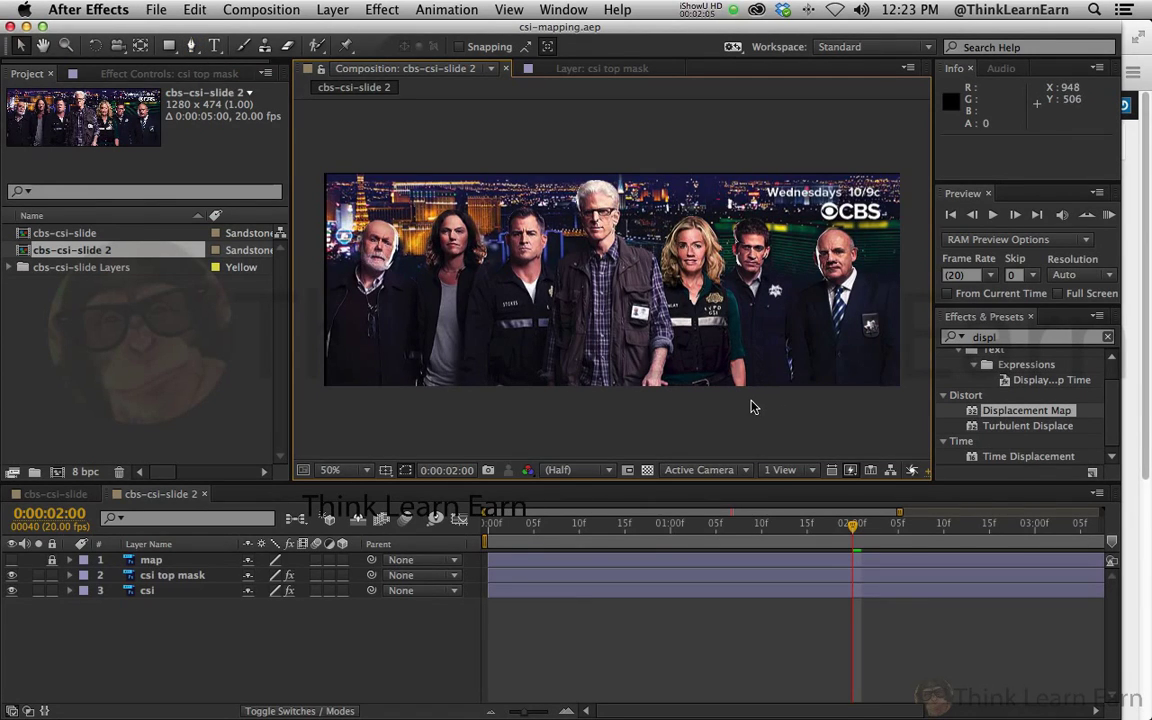
key("Home")
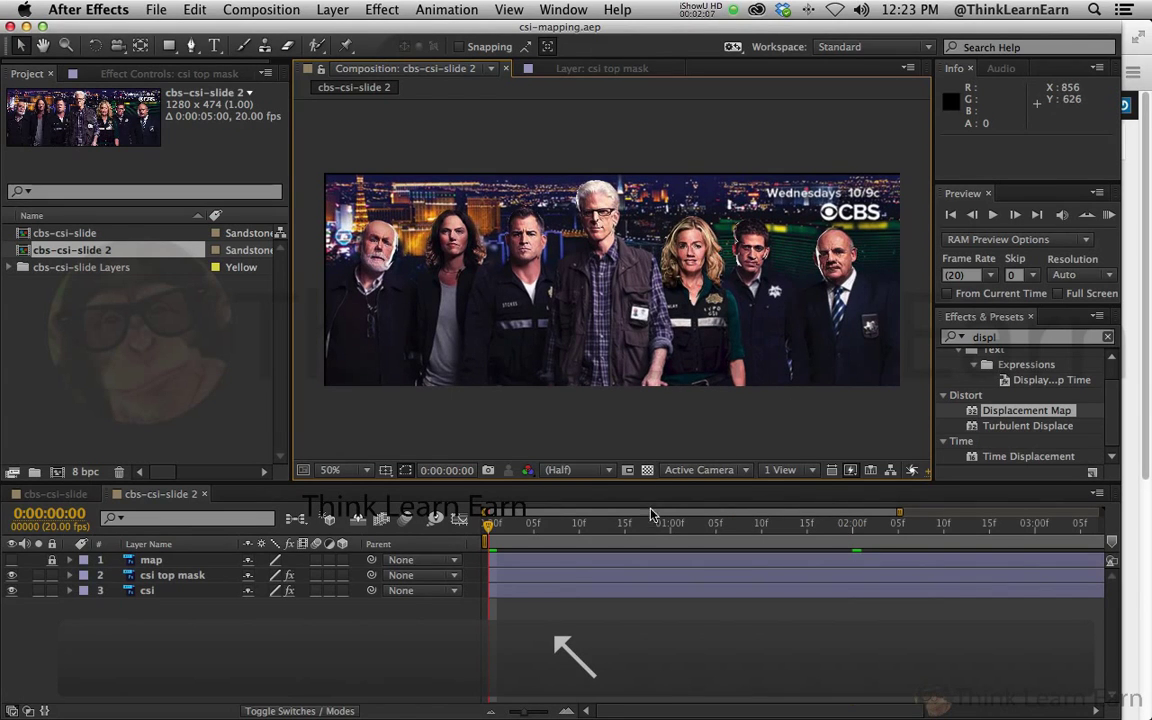
left_click(557, 577)
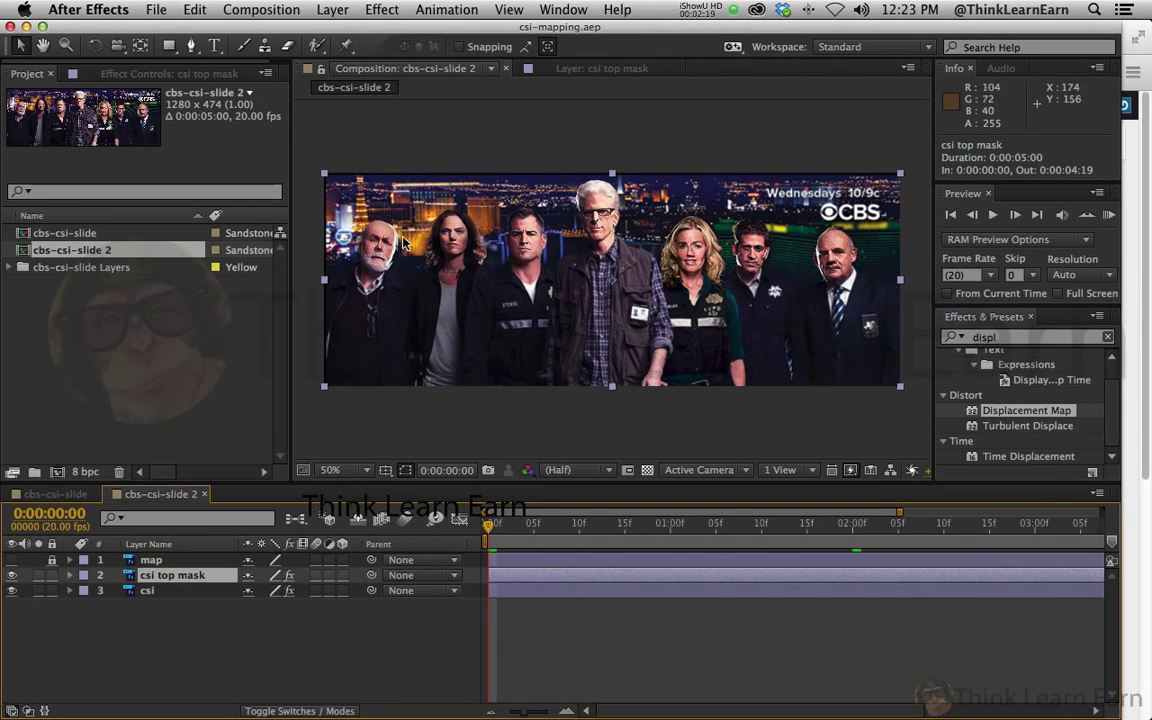
Step: With the Pen tool, start the mask at the banner's left edge and trace the first two heads
key("g")
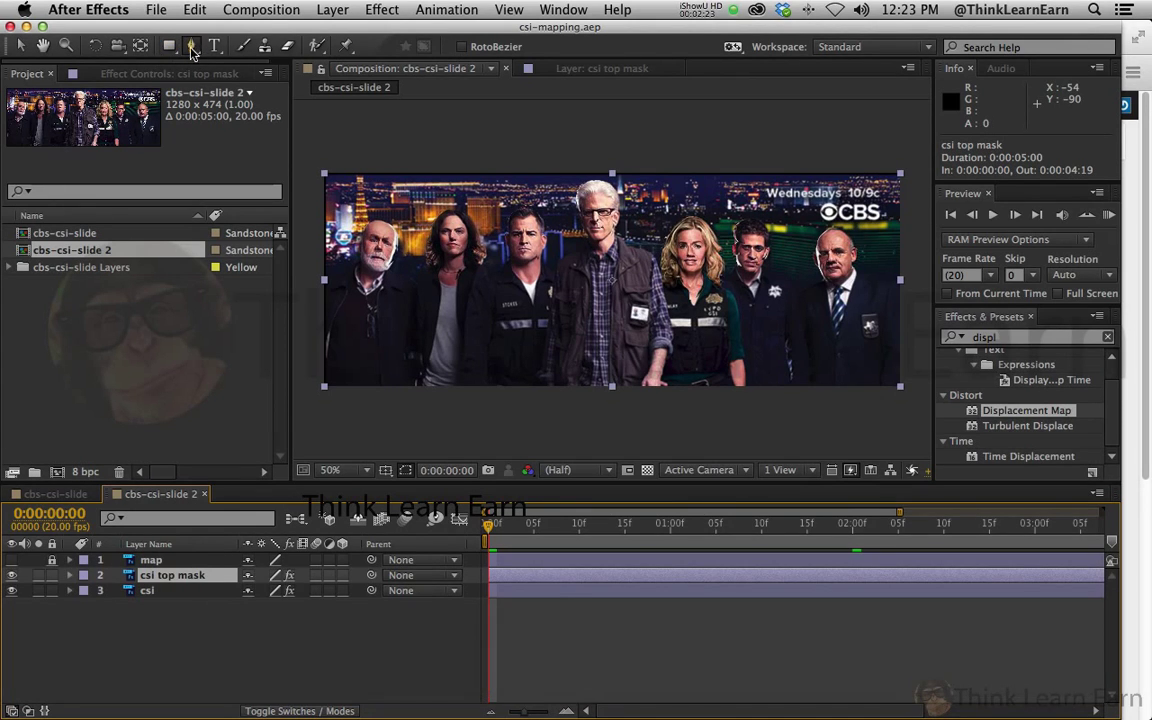
key("g")
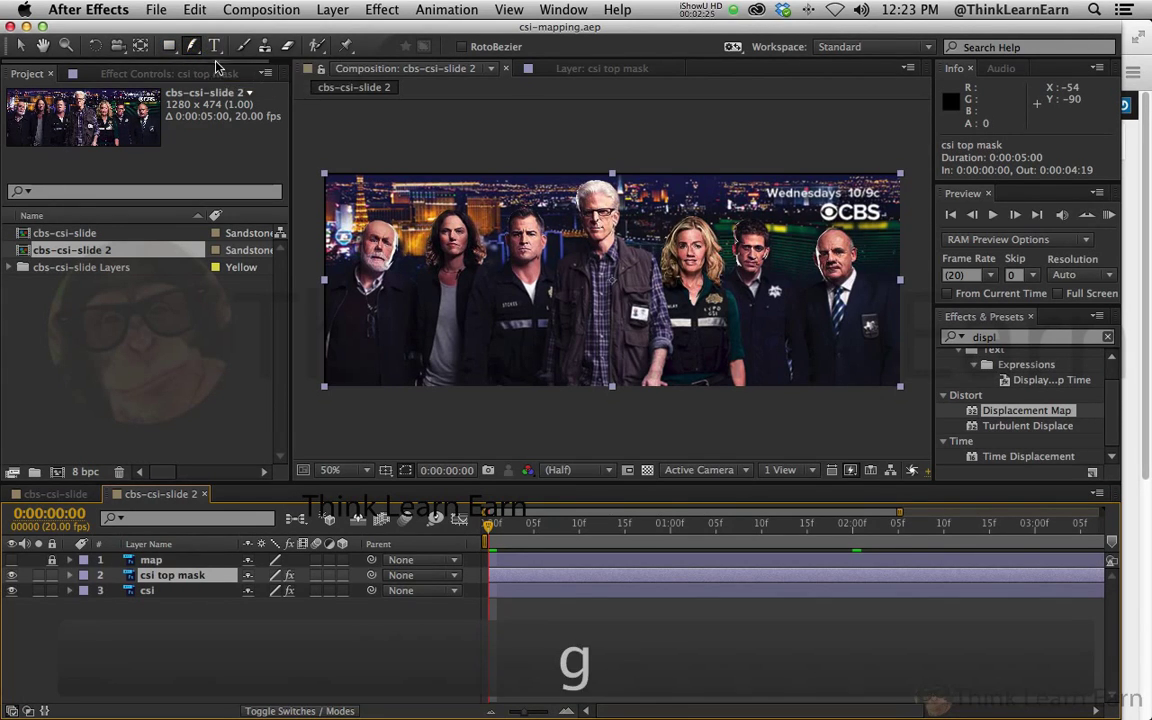
left_click_drag(196, 52, 263, 45)
key("g")
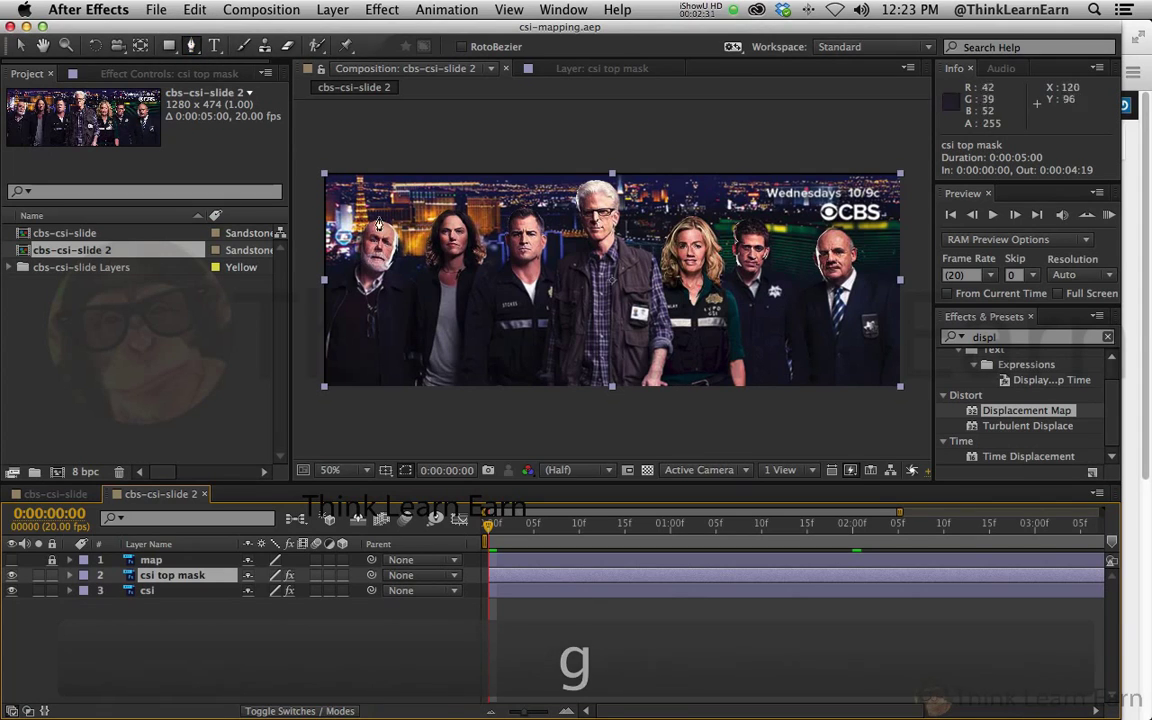
left_click(322, 259)
left_click(362, 230)
left_click(350, 254)
left_click(399, 253)
left_click(424, 259)
left_click(435, 226)
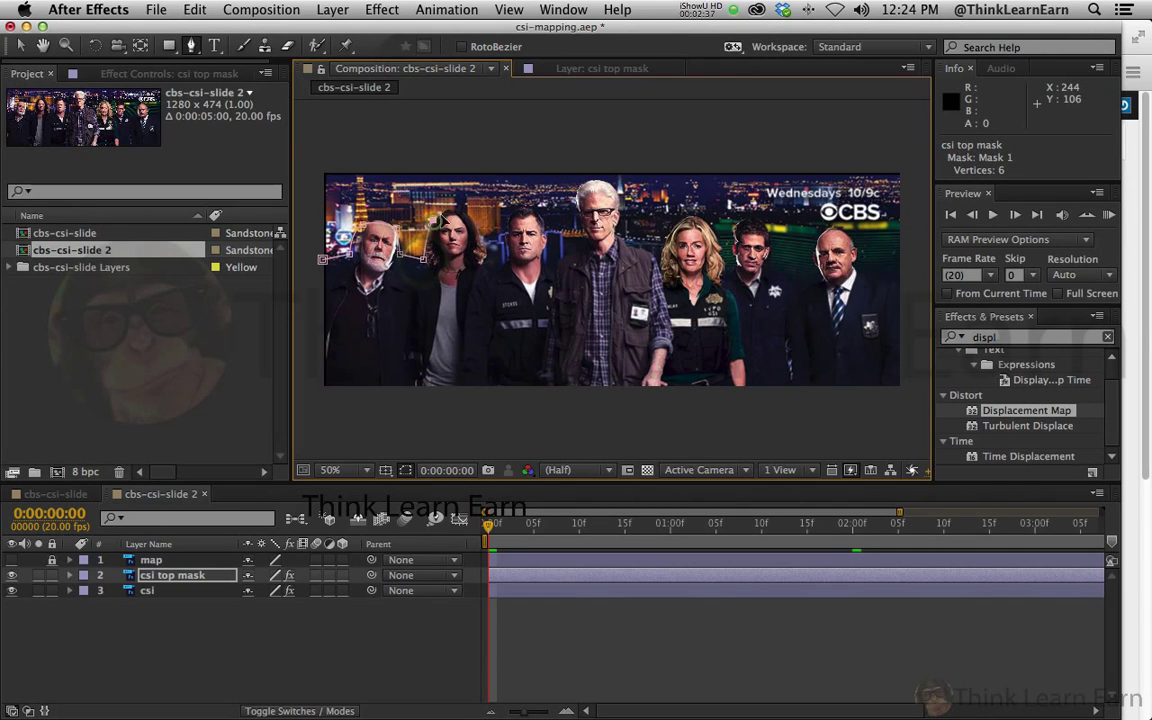
left_click(459, 212)
left_click(486, 252)
Step: Continue the mask outline over the next man's head toward the grey-haired man
left_click(495, 262)
left_click(503, 258)
left_click(502, 230)
left_click(510, 226)
left_click(516, 211)
left_click(532, 211)
left_click(542, 227)
left_click(547, 258)
left_click(564, 254)
left_click(578, 209)
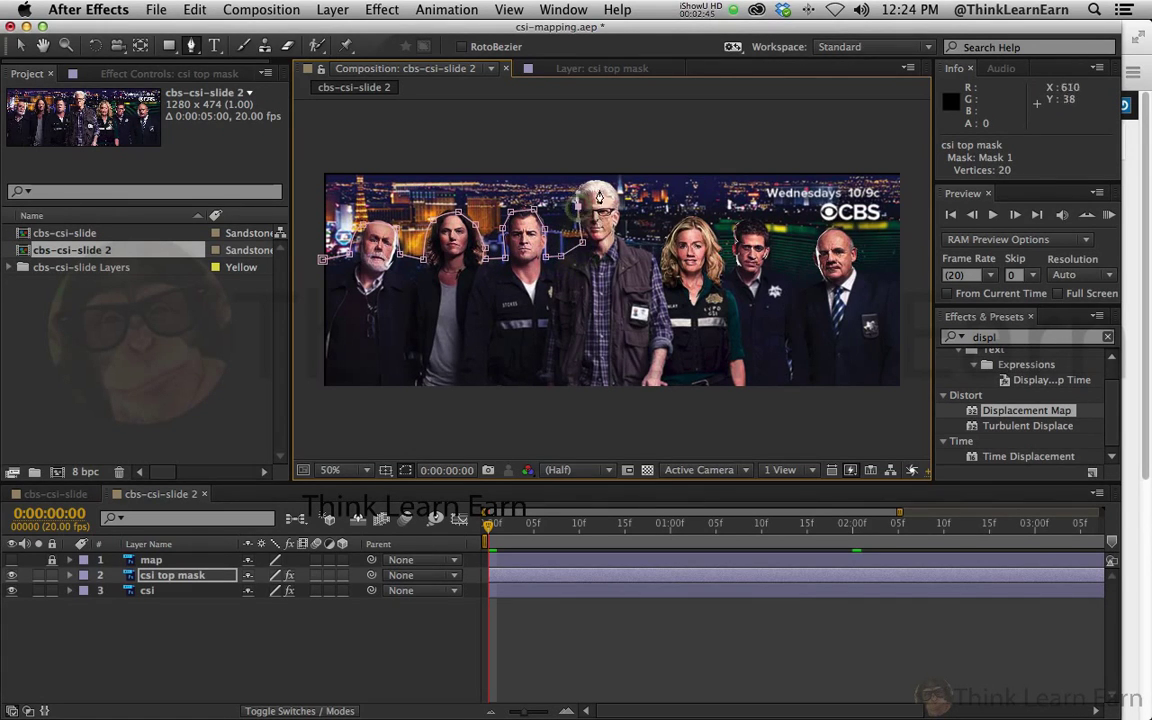
Step: Trace the outline over the grey-haired man's and the blonde woman's heads
left_click_drag(614, 188, 629, 212)
left_click(628, 222)
left_click(646, 237)
left_click(659, 247)
left_click(679, 219)
left_click(694, 212)
left_click(705, 221)
left_click(722, 268)
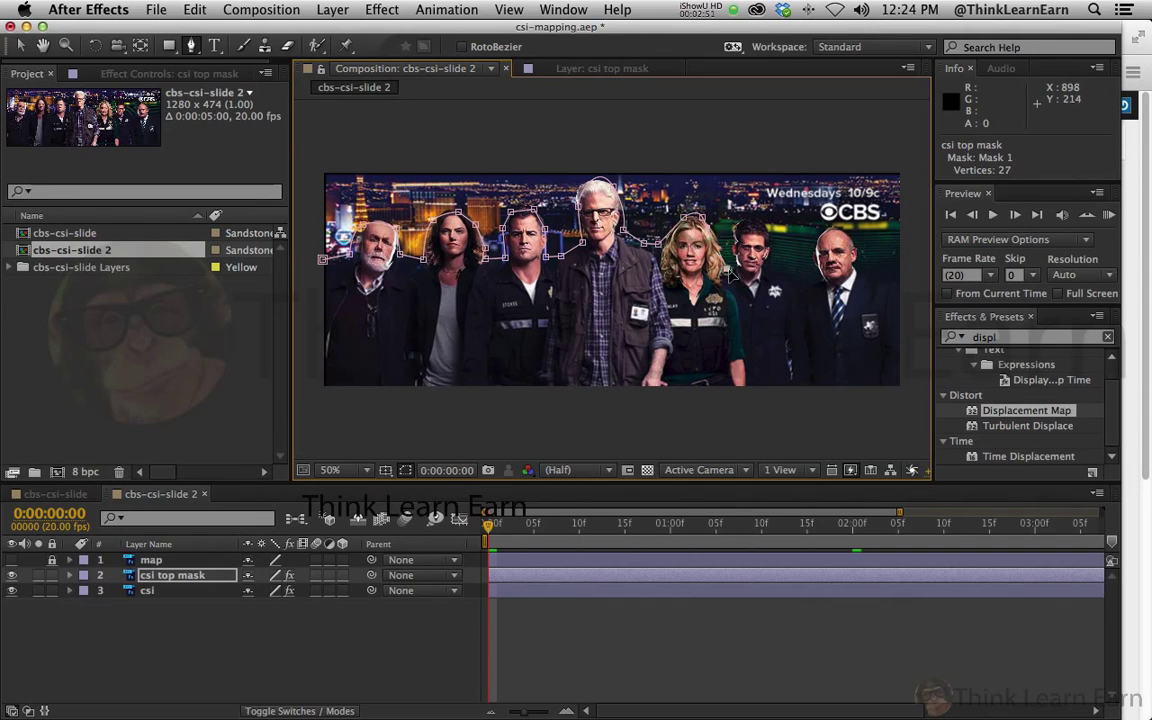
key("v")
double_click(724, 266)
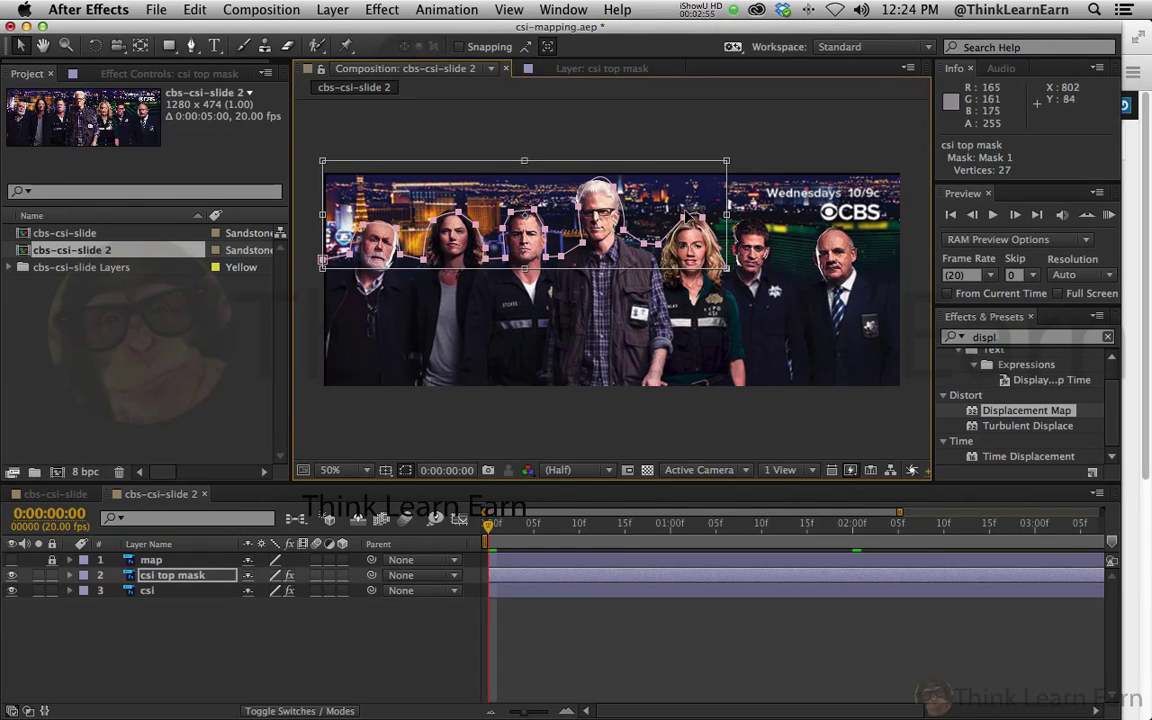
key("Return")
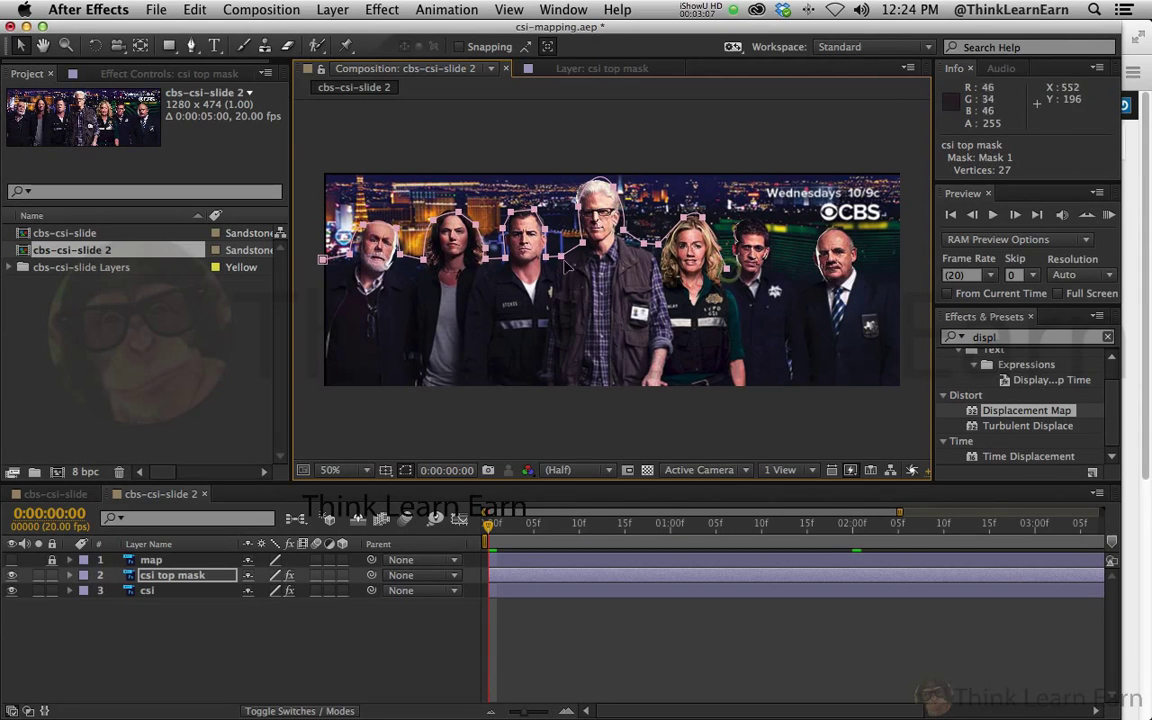
Step: Trace the outline over the two right-hand men's heads
key("g")
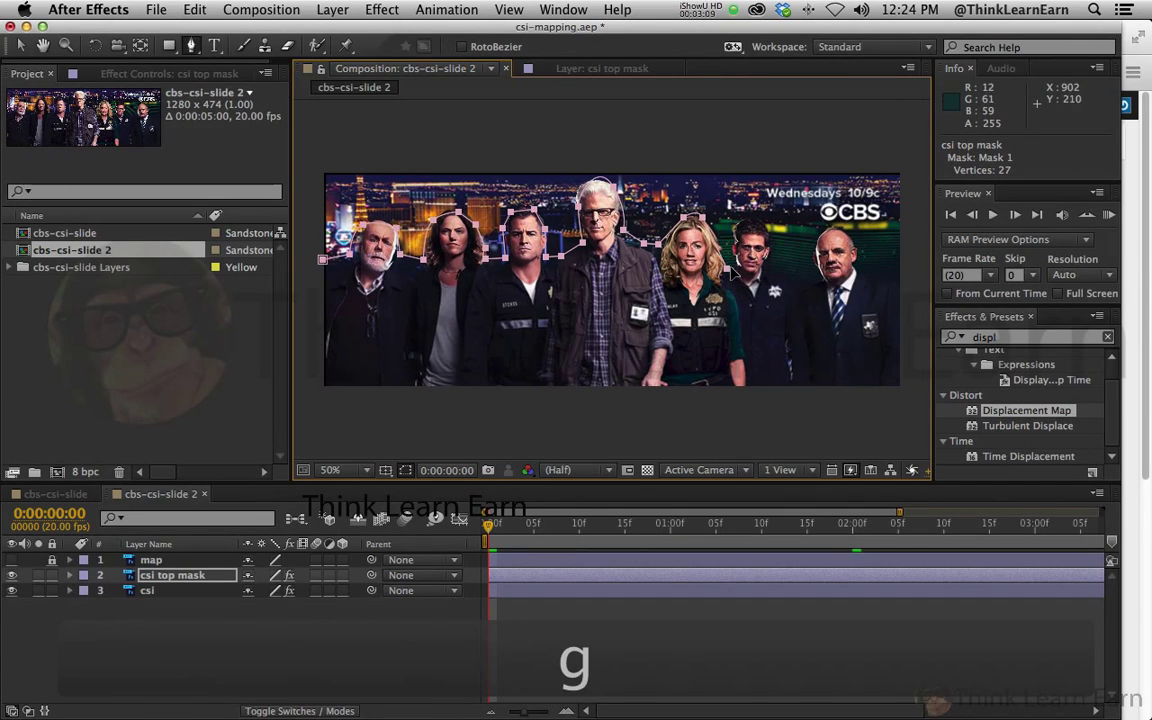
left_click(739, 264)
left_click(747, 216)
left_click(760, 228)
left_click(769, 256)
left_click(789, 265)
left_click(810, 263)
left_click(818, 250)
left_click(822, 230)
left_click(846, 233)
left_click(859, 248)
left_click(870, 268)
Step: Close the mask above the top of the banner, back down to its left edge
left_click(903, 269)
left_click(909, 128)
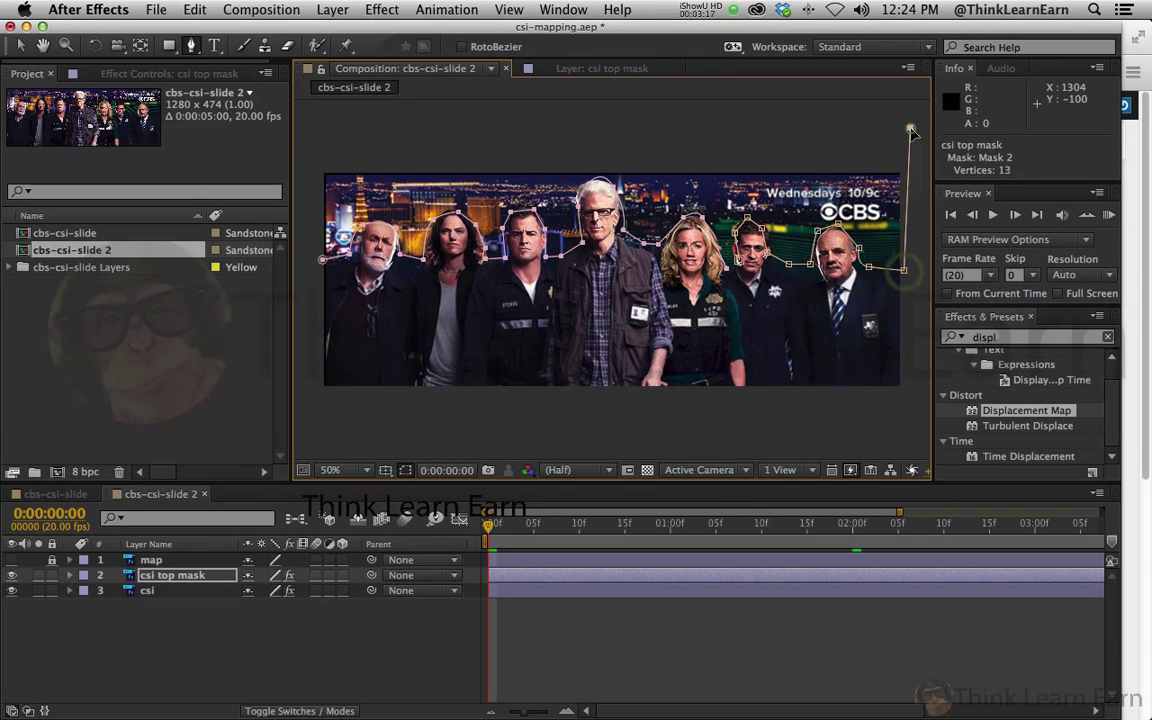
left_click(472, 125)
left_click(314, 123)
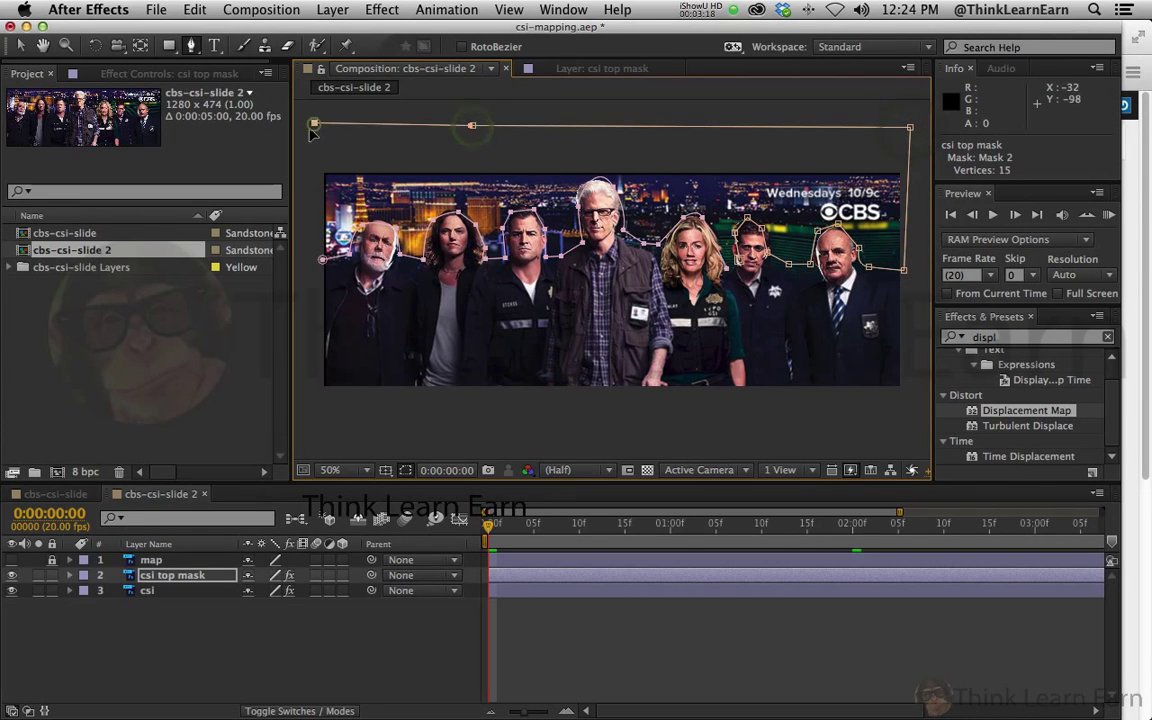
left_click(322, 260)
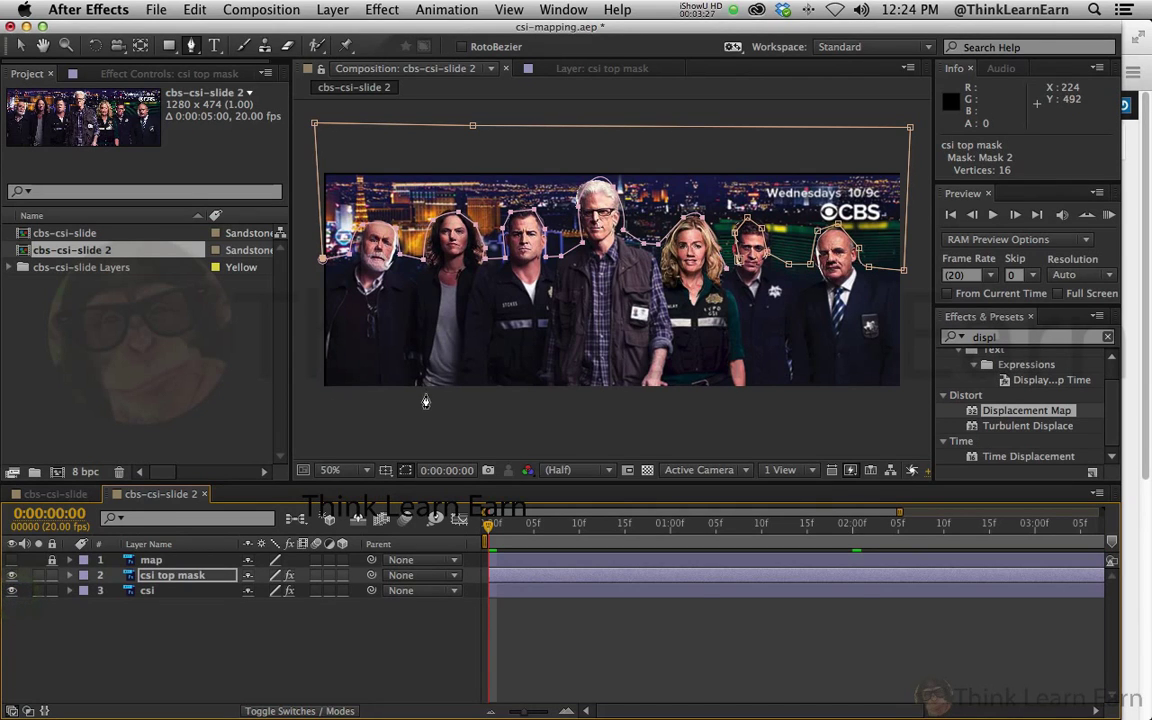
left_click(710, 8)
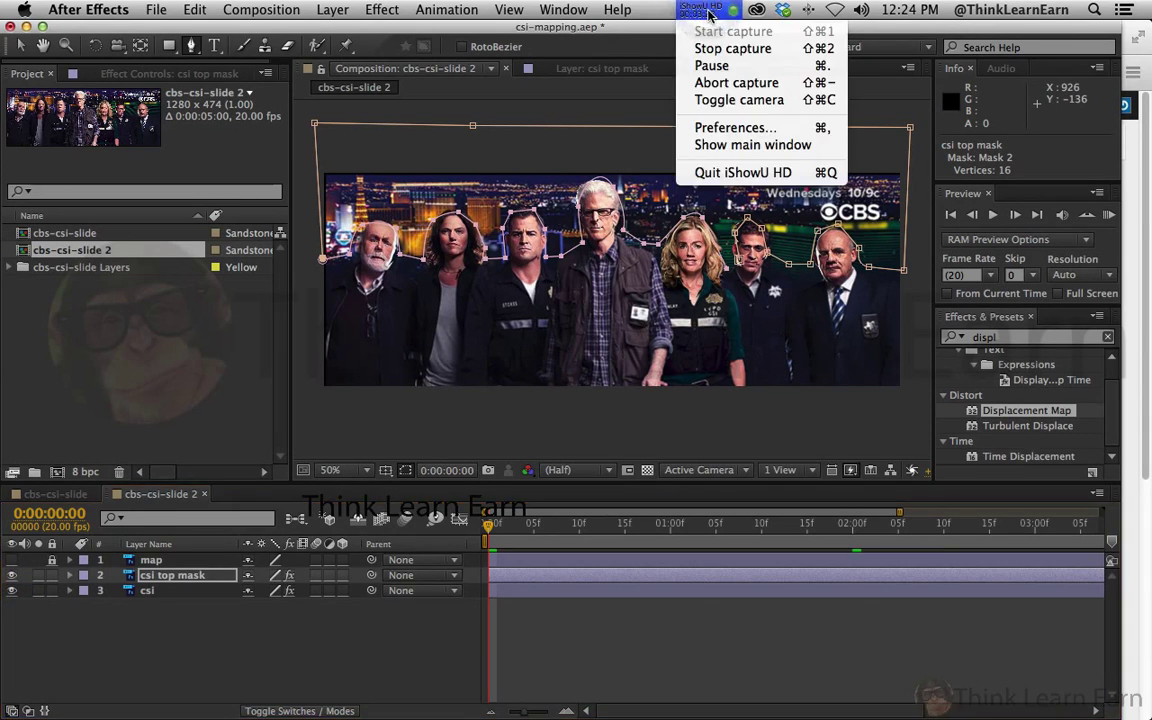
left_click(711, 65)
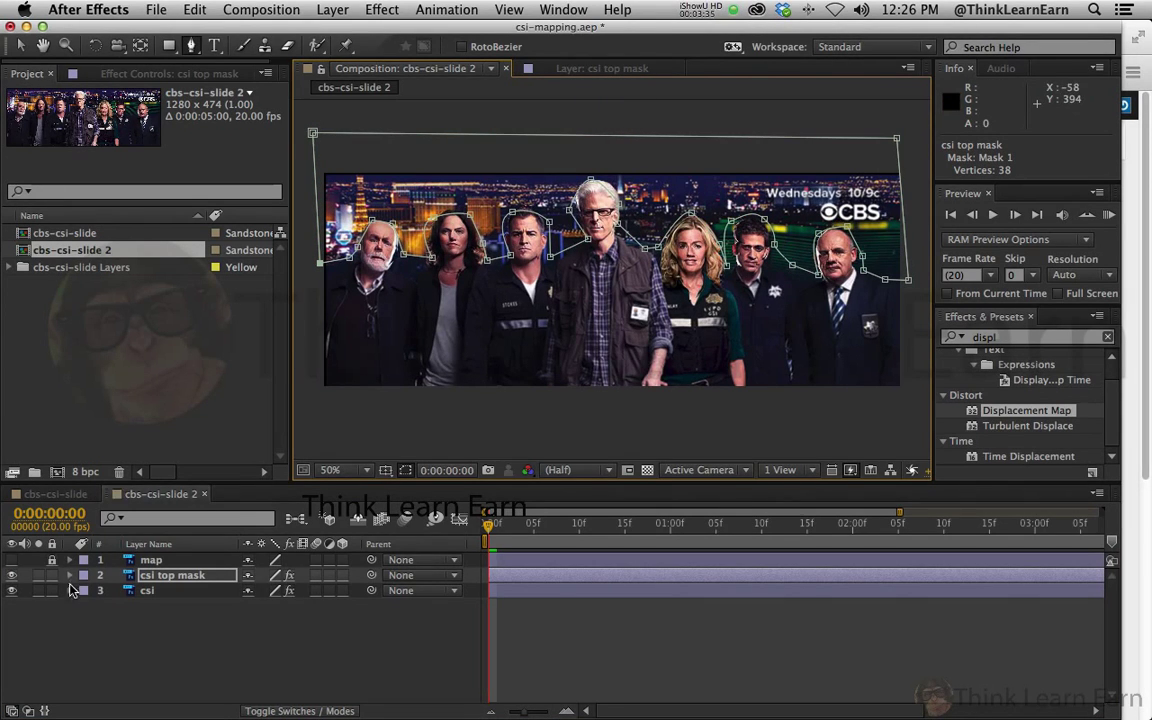
Step: Toggle the csi layer's visibility to check the mask, then save the project
left_click(13, 591)
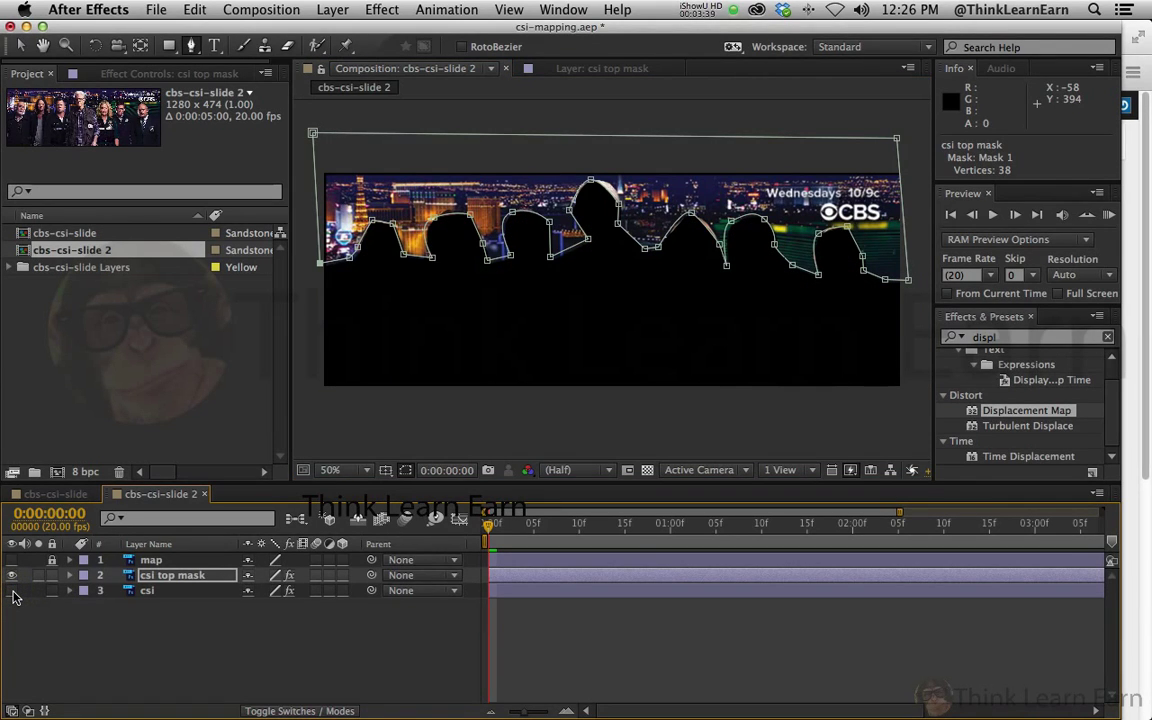
left_click(13, 591)
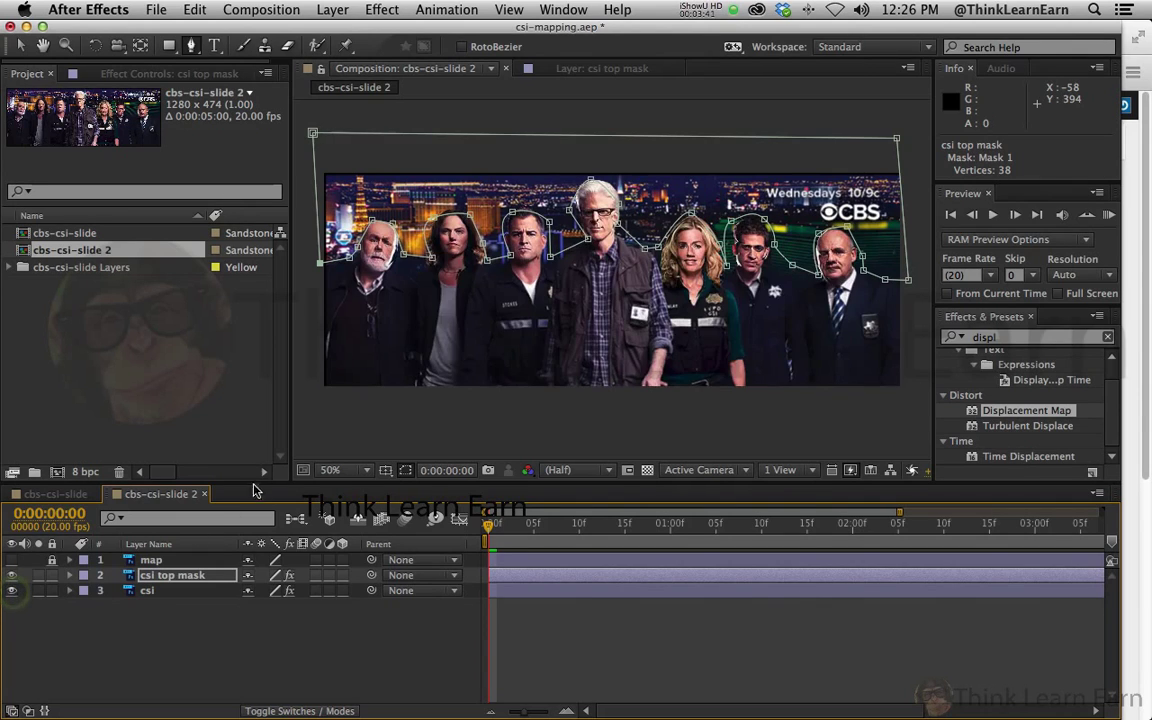
key("super+s")
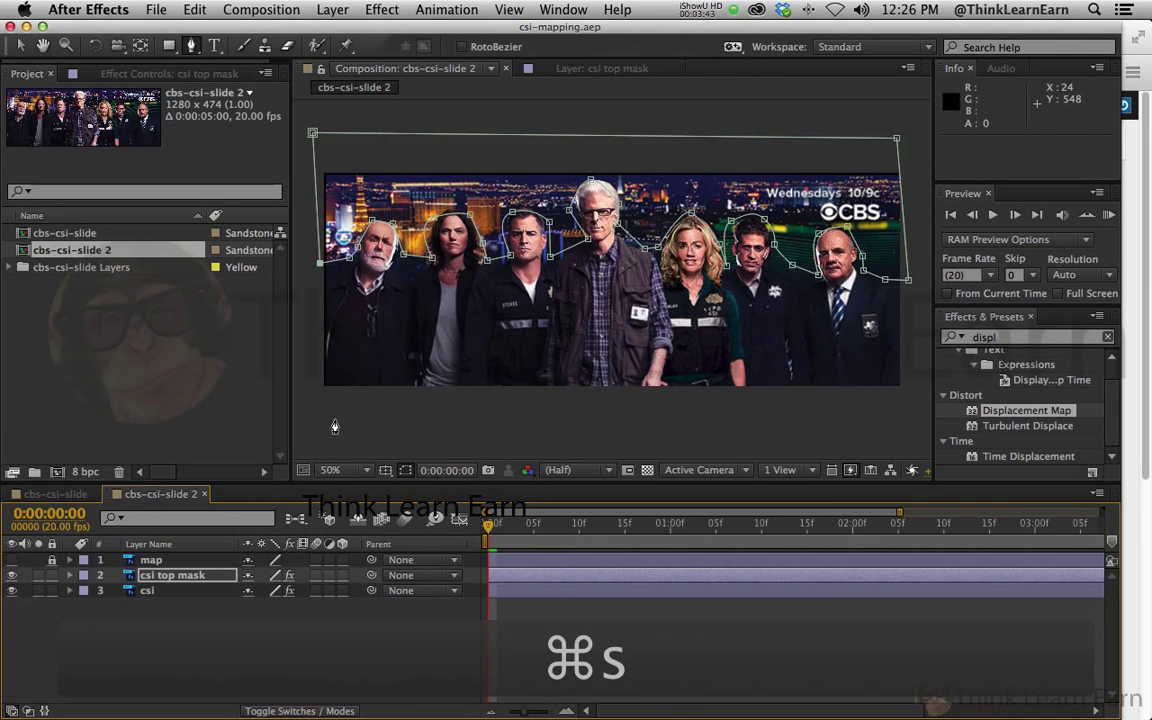
key("v")
left_click(335, 420)
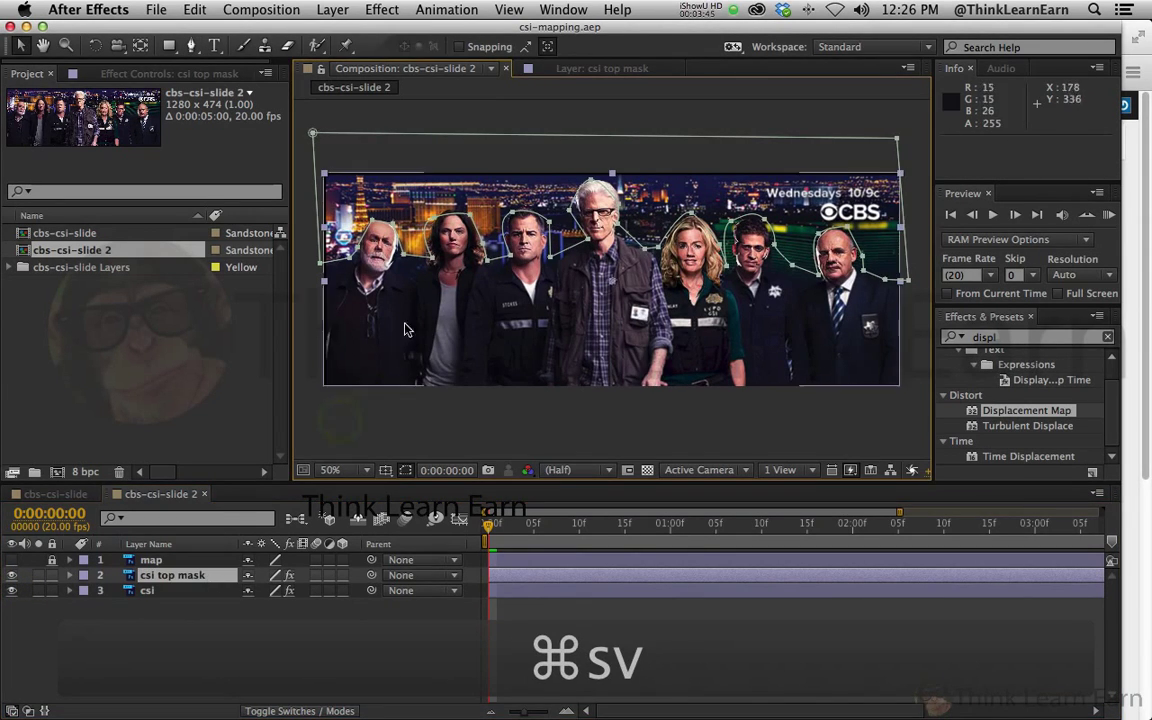
left_click(393, 436)
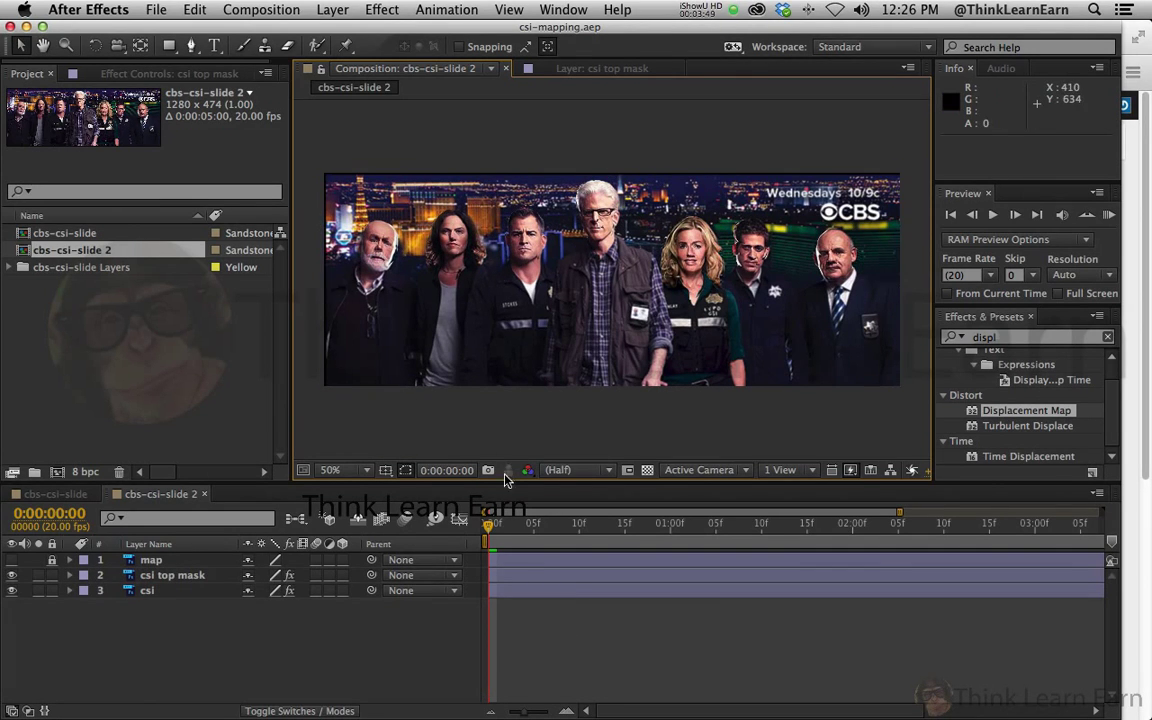
Step: Zoom the timeline out to the full 5 seconds and review the banner at 0:00:03:12
left_click(160, 560)
left_click_drag(488, 524, 1015, 538)
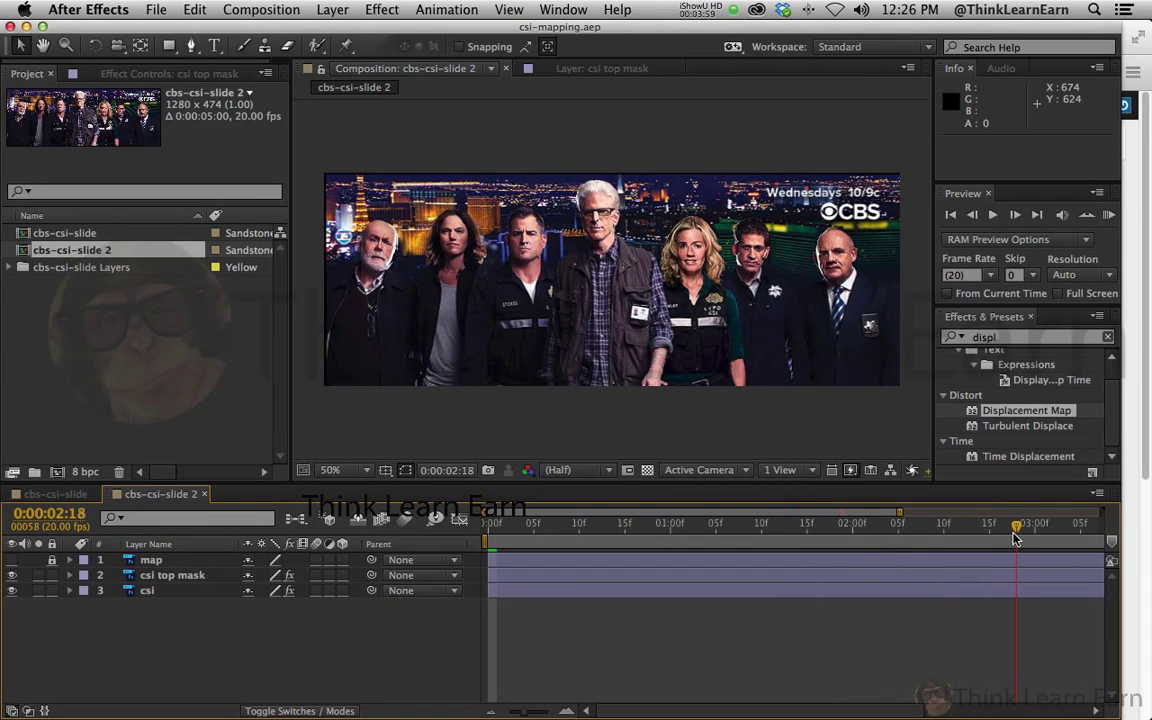
key("minus")
key("minus")
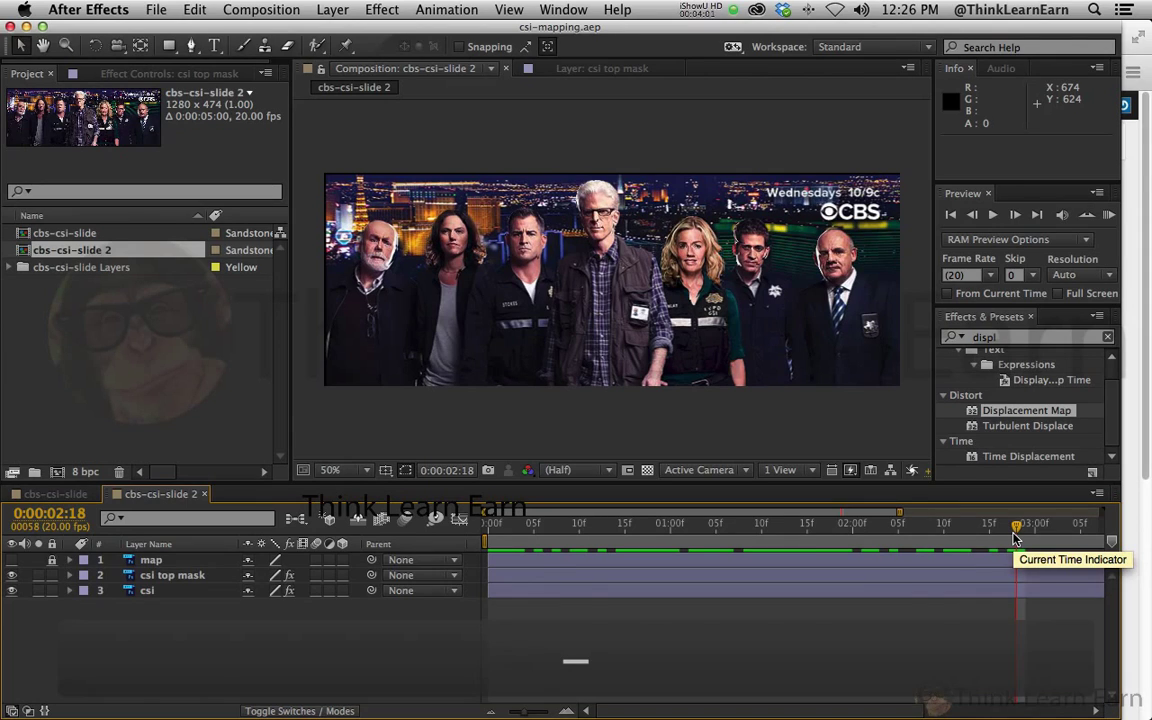
key("minus")
key("minus")
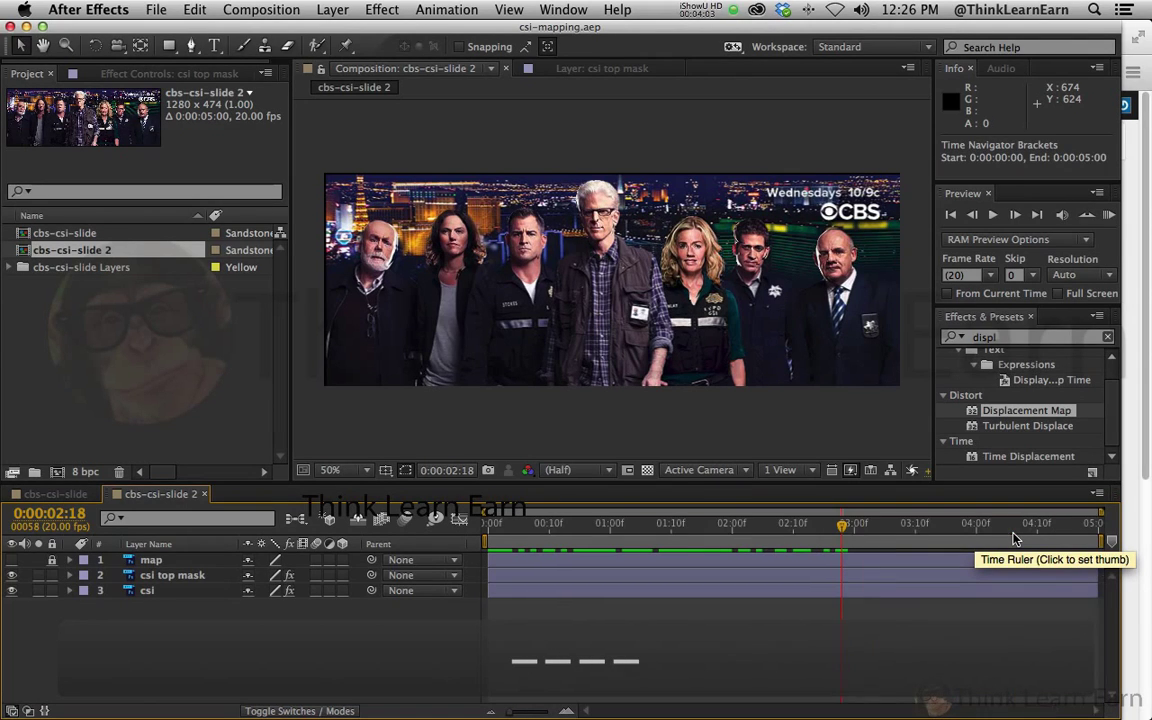
left_click_drag(842, 527, 921, 533)
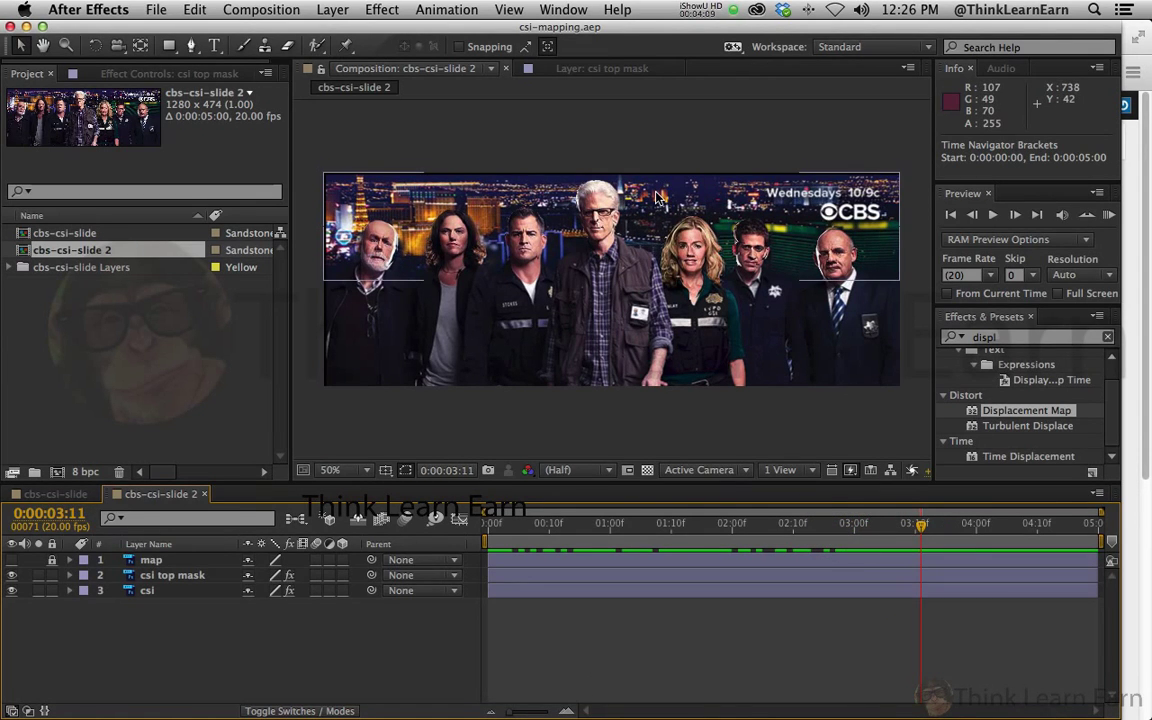
Step: Search Effects & Presets for 'blur' and drag Gaussian Blur onto the csi top mask layer
left_click(1000, 337)
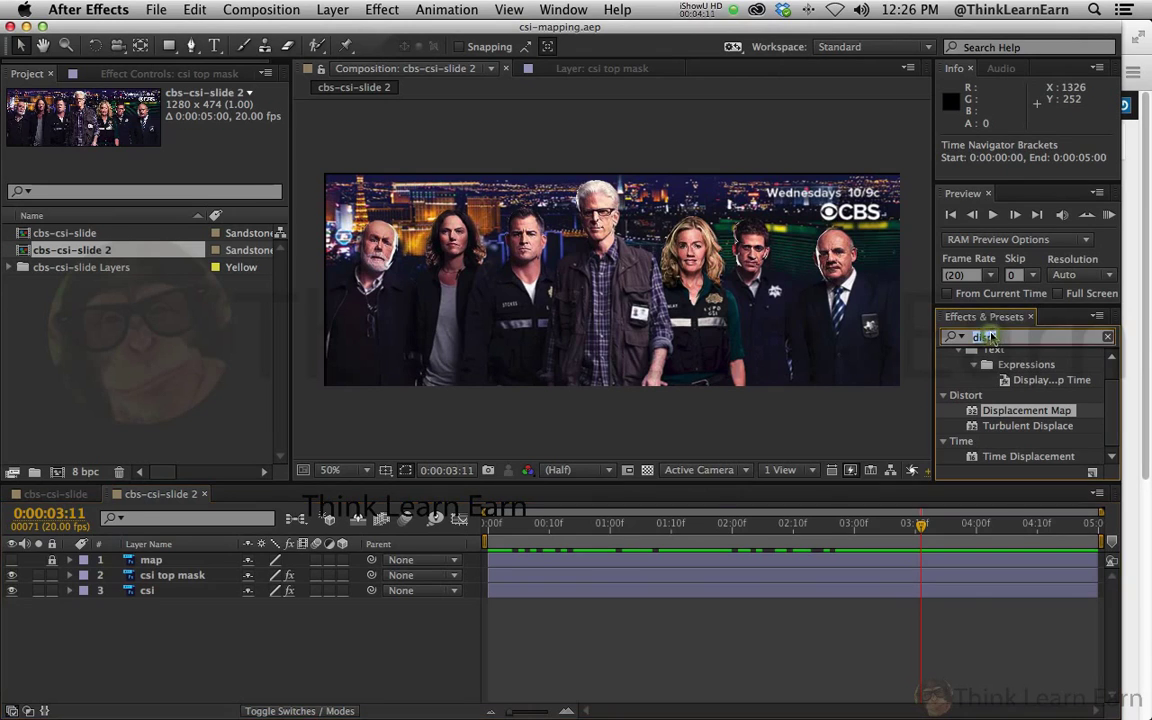
type("b")
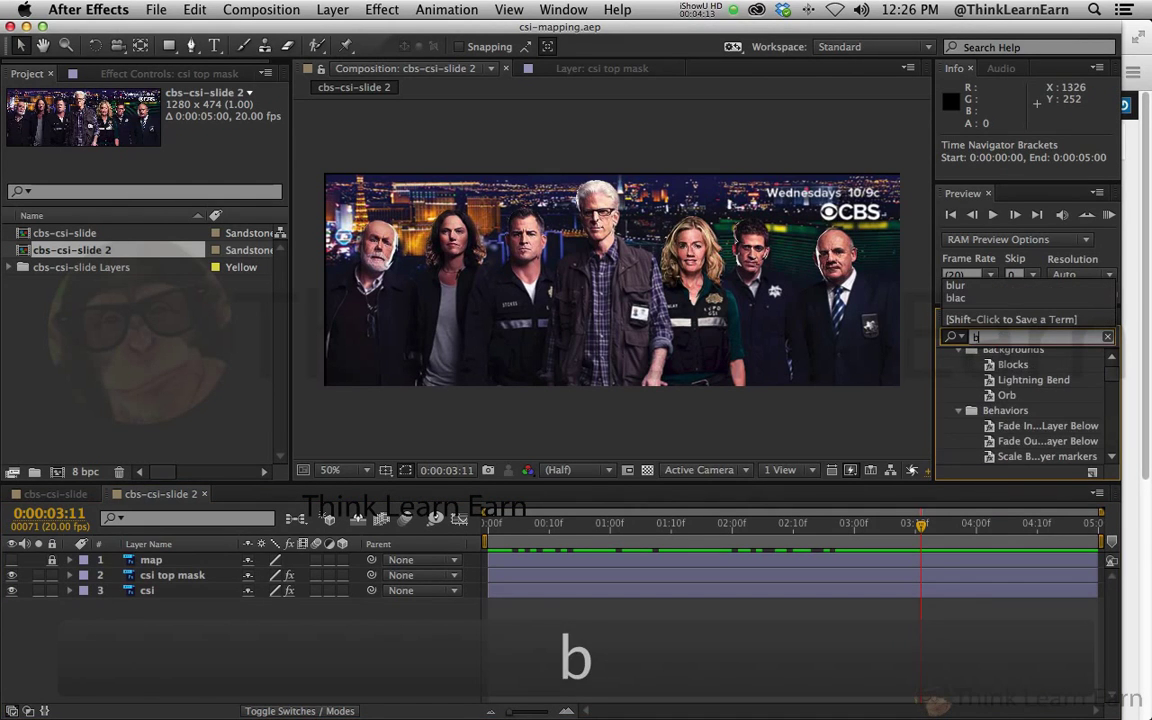
type("lur")
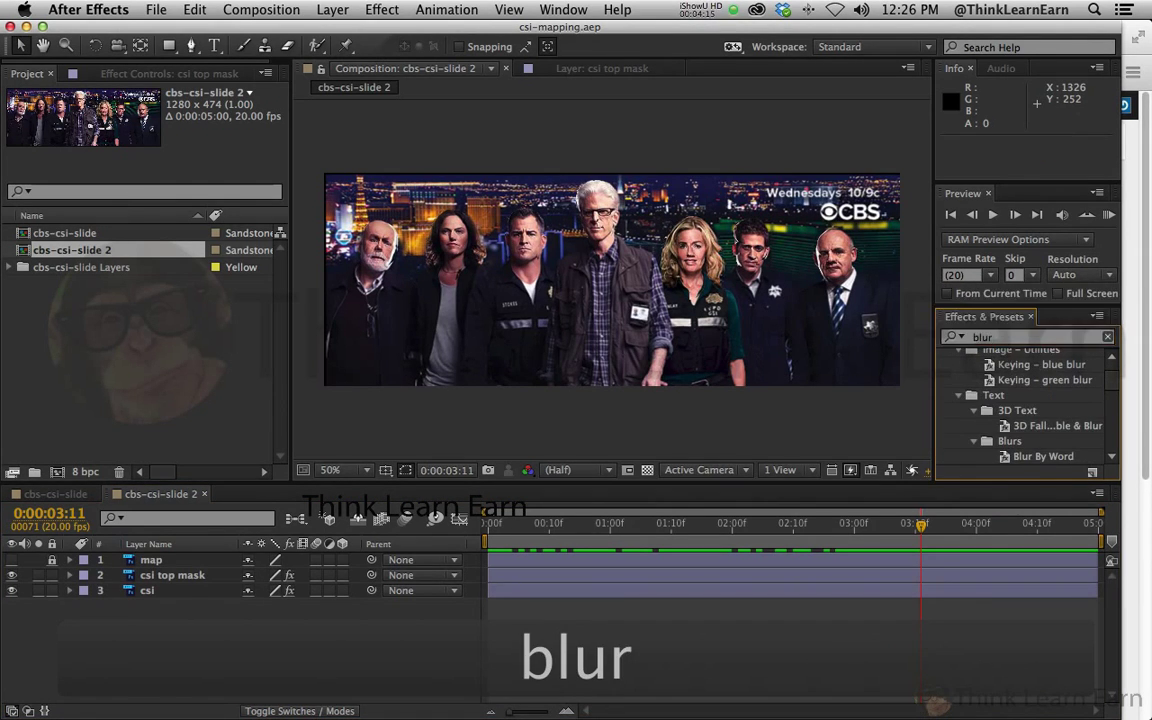
left_click_drag(1118, 380, 1118, 426)
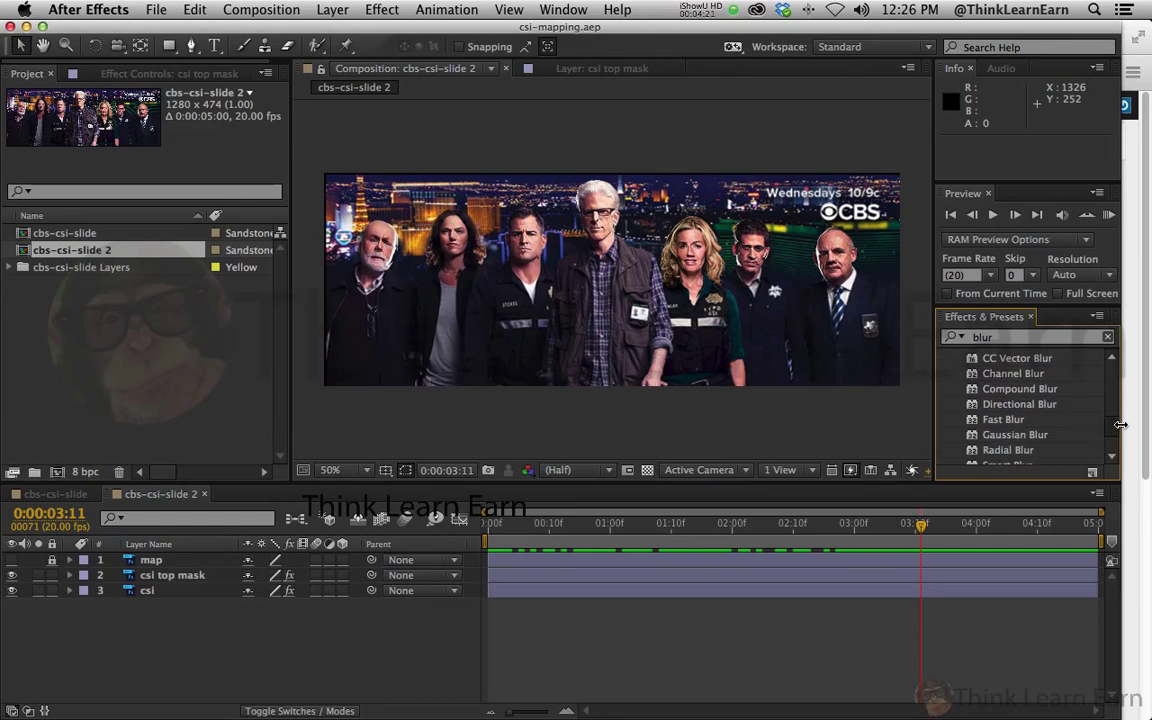
left_click(976, 431)
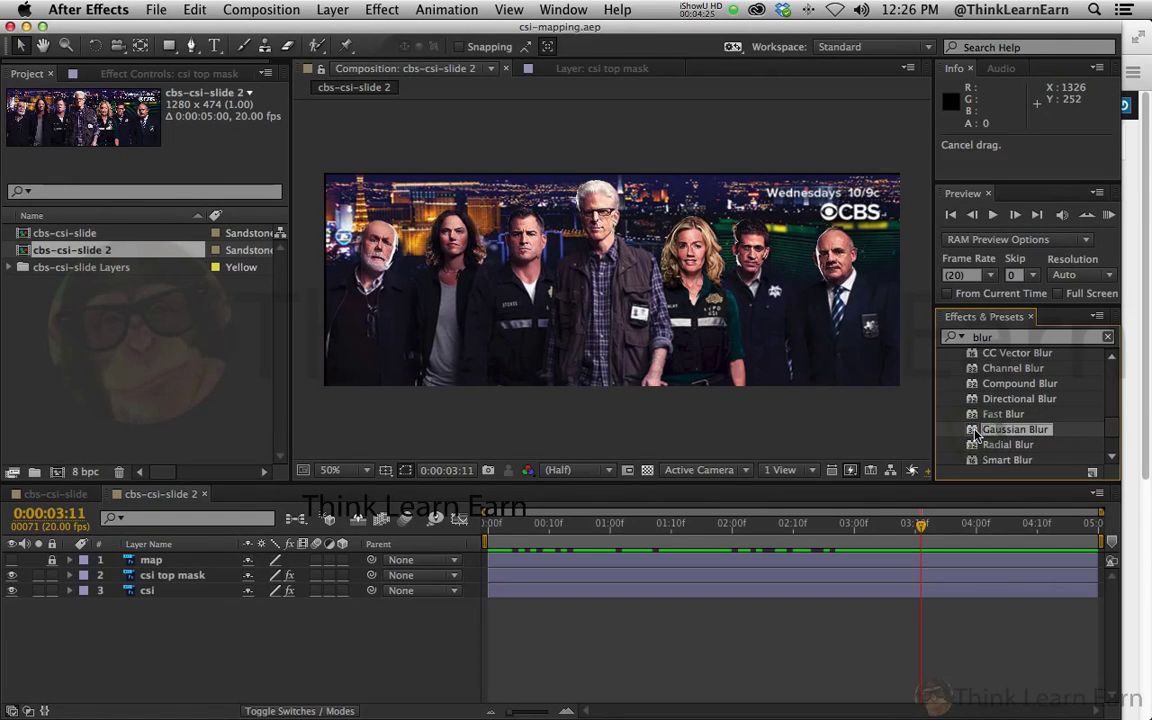
left_click_drag(779, 553, 746, 579)
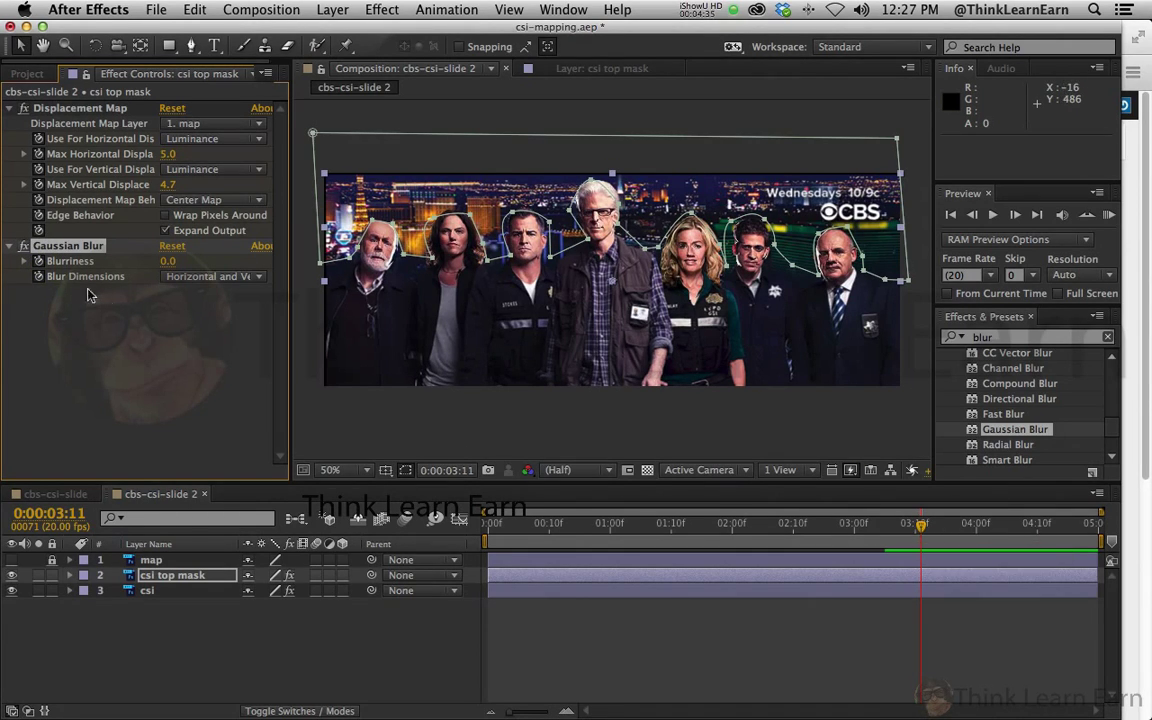
Step: At 0:00:00:00, set Gaussian Blur Blurriness to 23.6 on csi top mask and save
left_click_drag(921, 532, 488, 530)
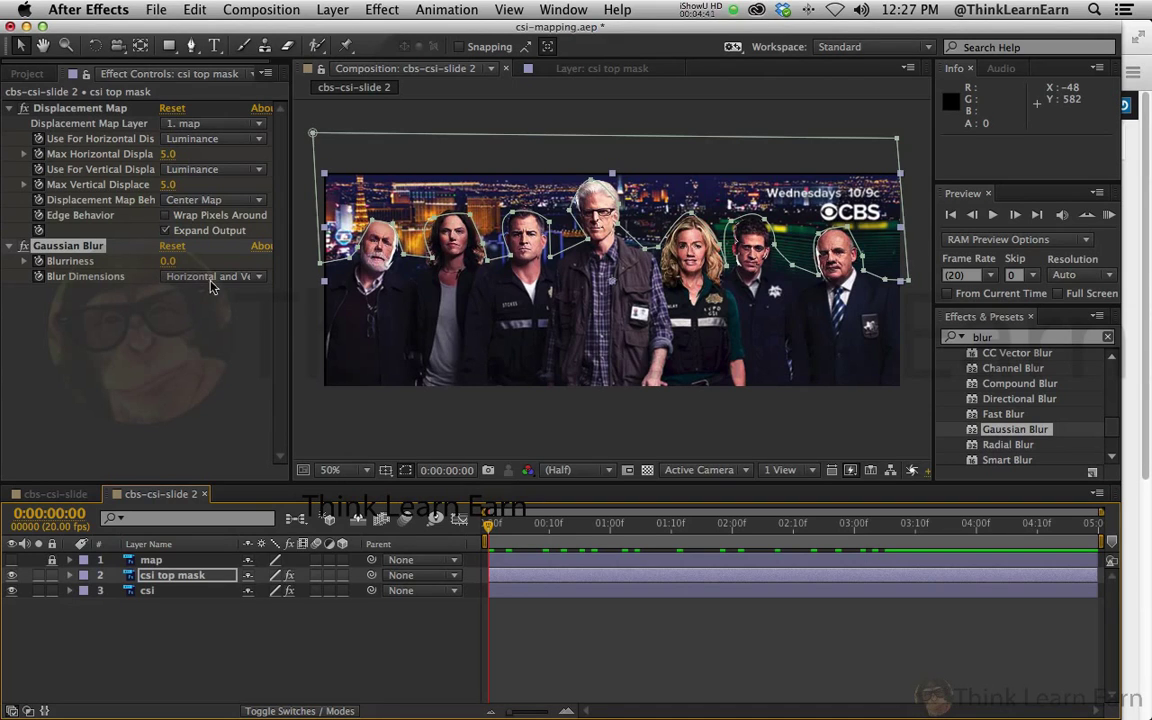
left_click(368, 428)
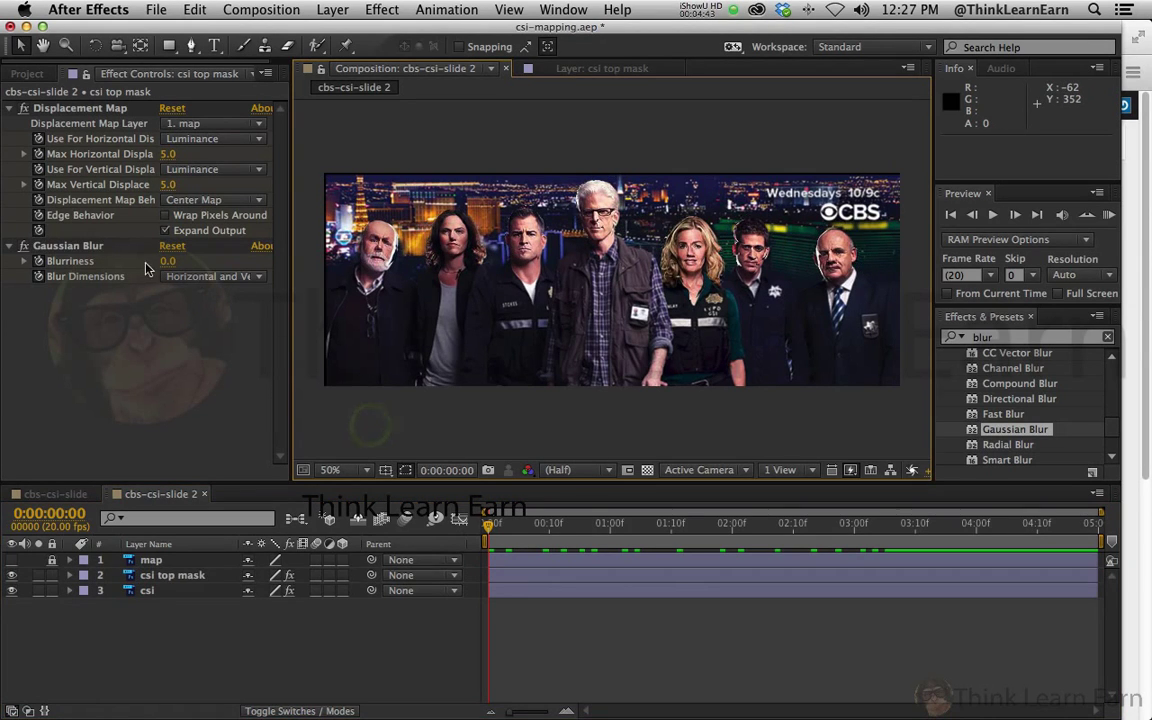
left_click_drag(167, 261, 243, 273)
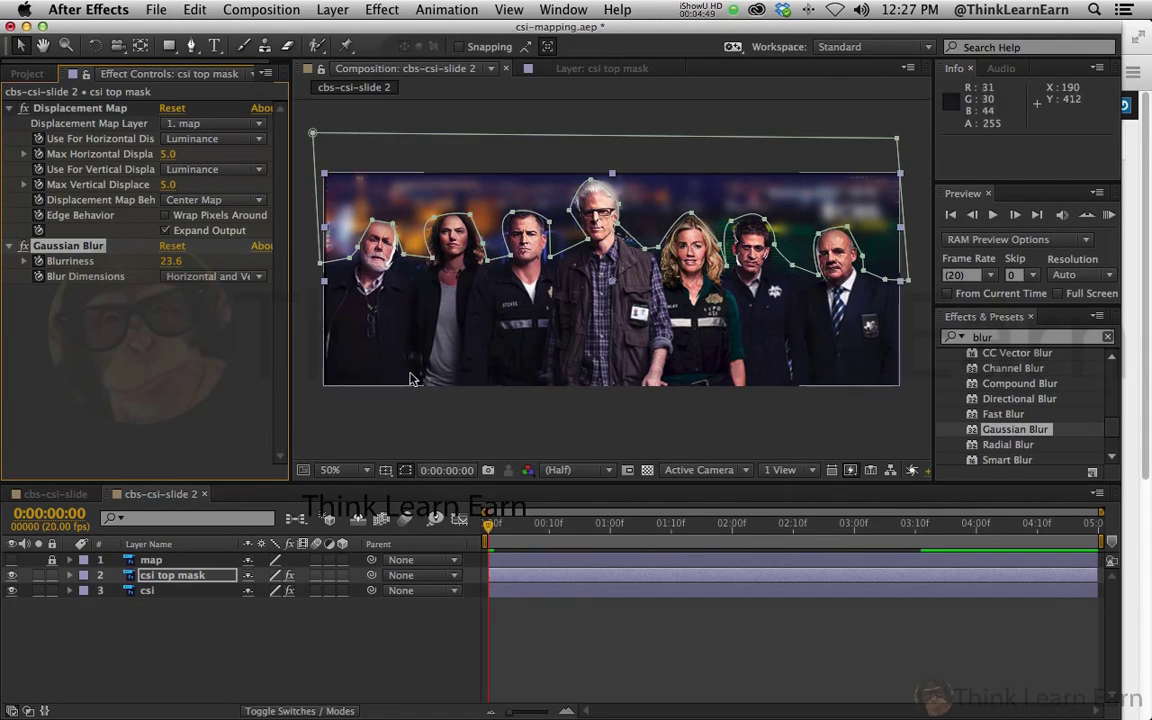
left_click(427, 425)
key("super+s")
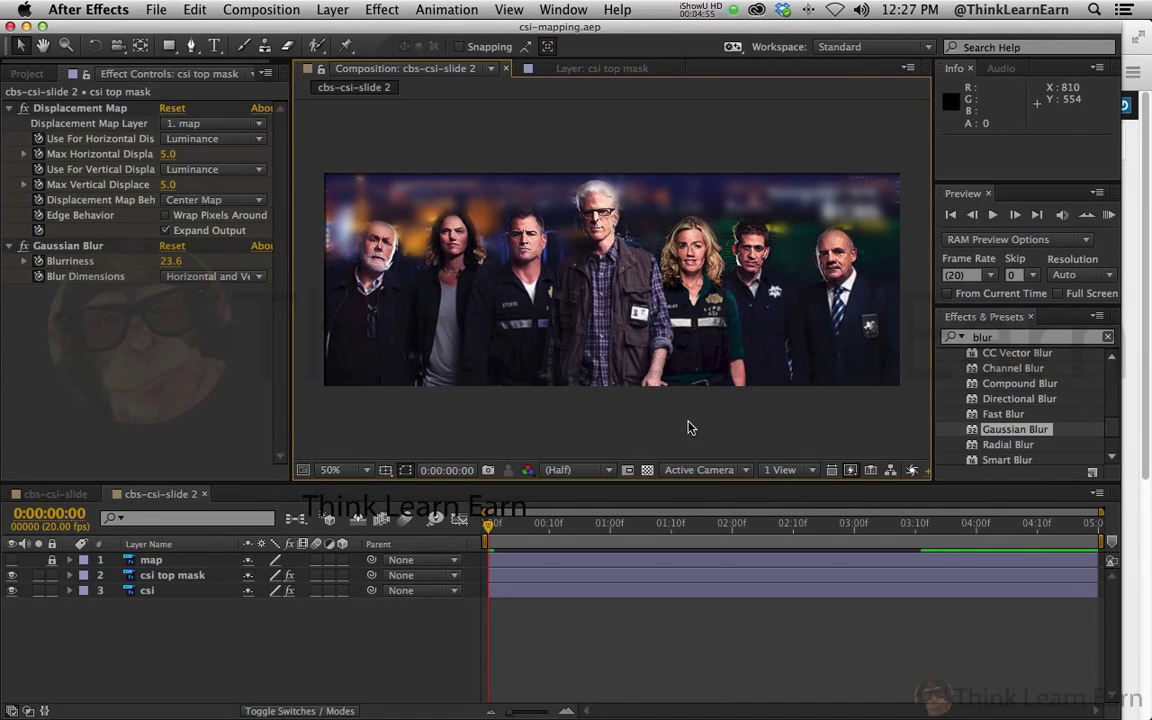
left_click(590, 424)
Step: Preview the banner in a maximized Composition panel at 100%, then restore the workspace
key("grave")
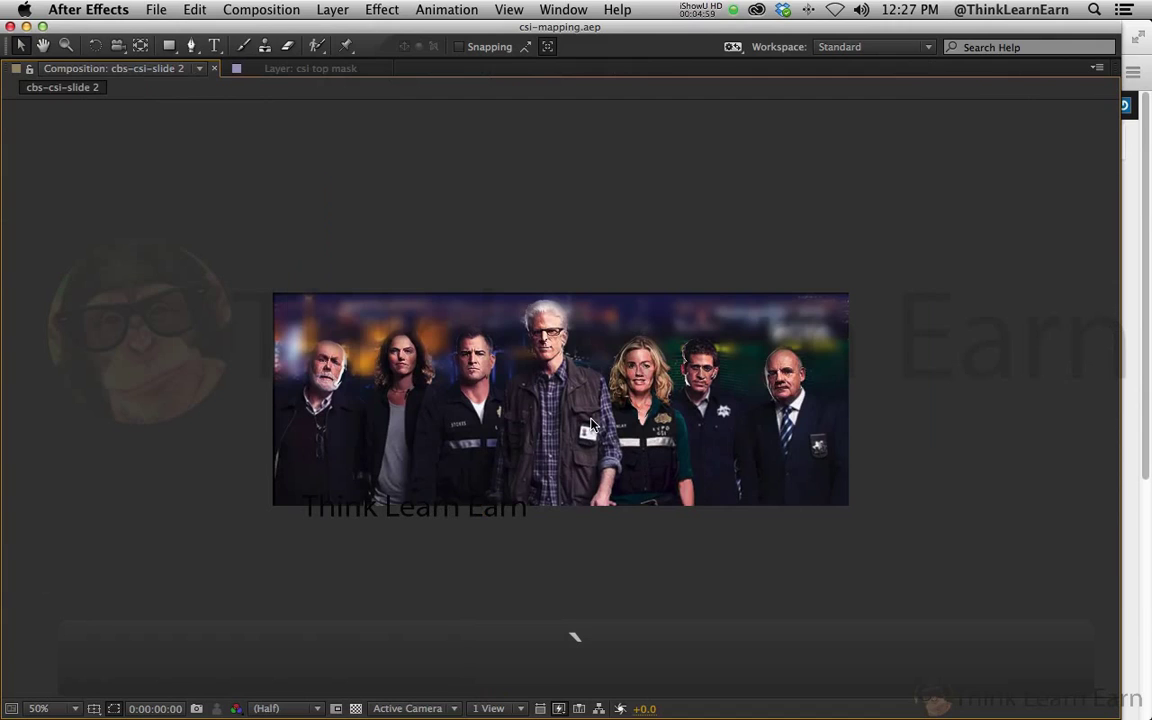
key("slash")
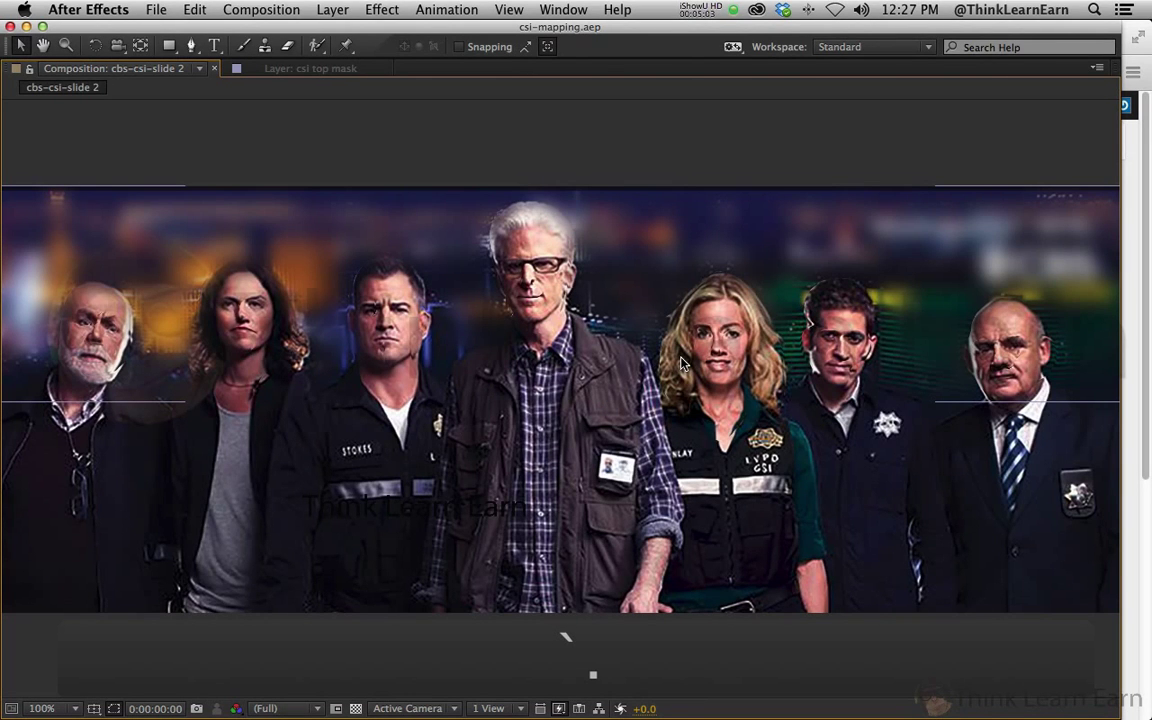
key("ctrl+0")
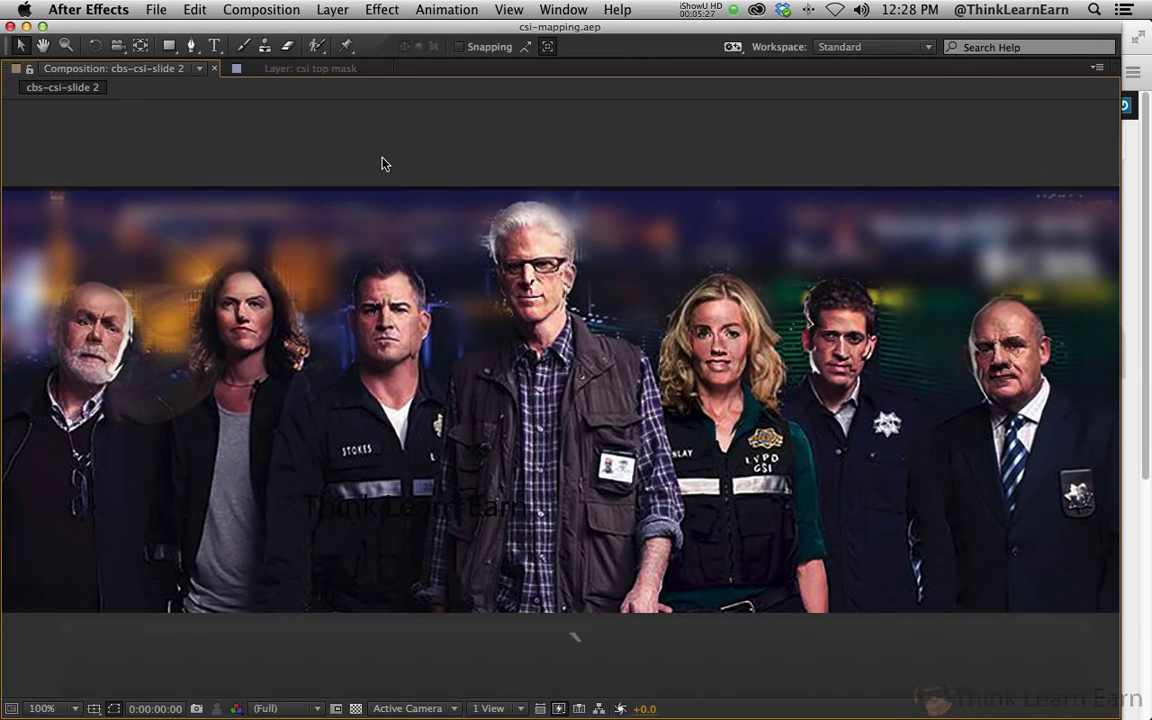
key("grave")
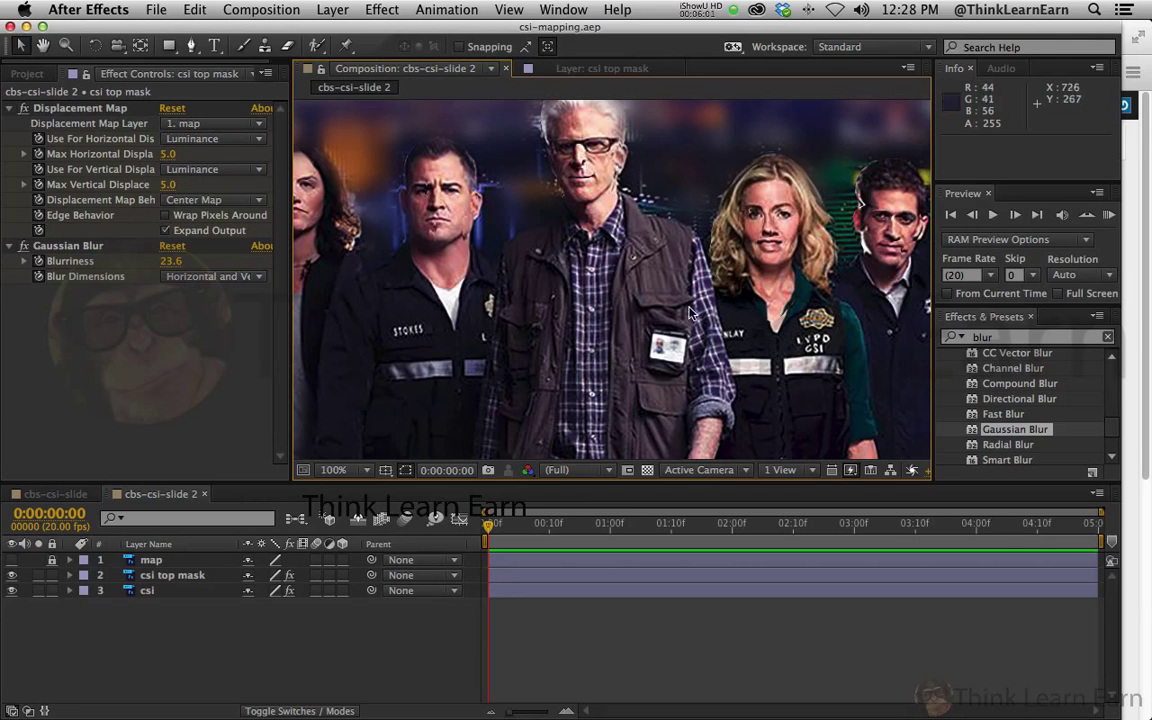
Step: Hide the csi top mask and csi layers, then test-move the map layer and undo the move
left_click(12, 575)
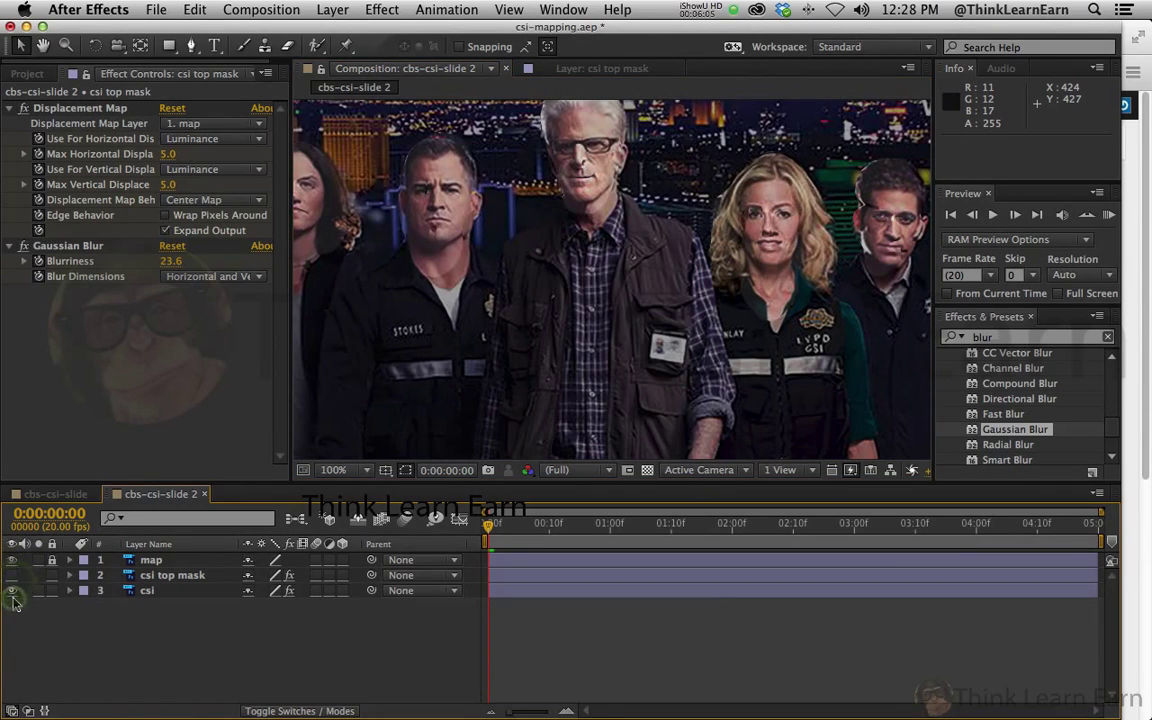
left_click(12, 590)
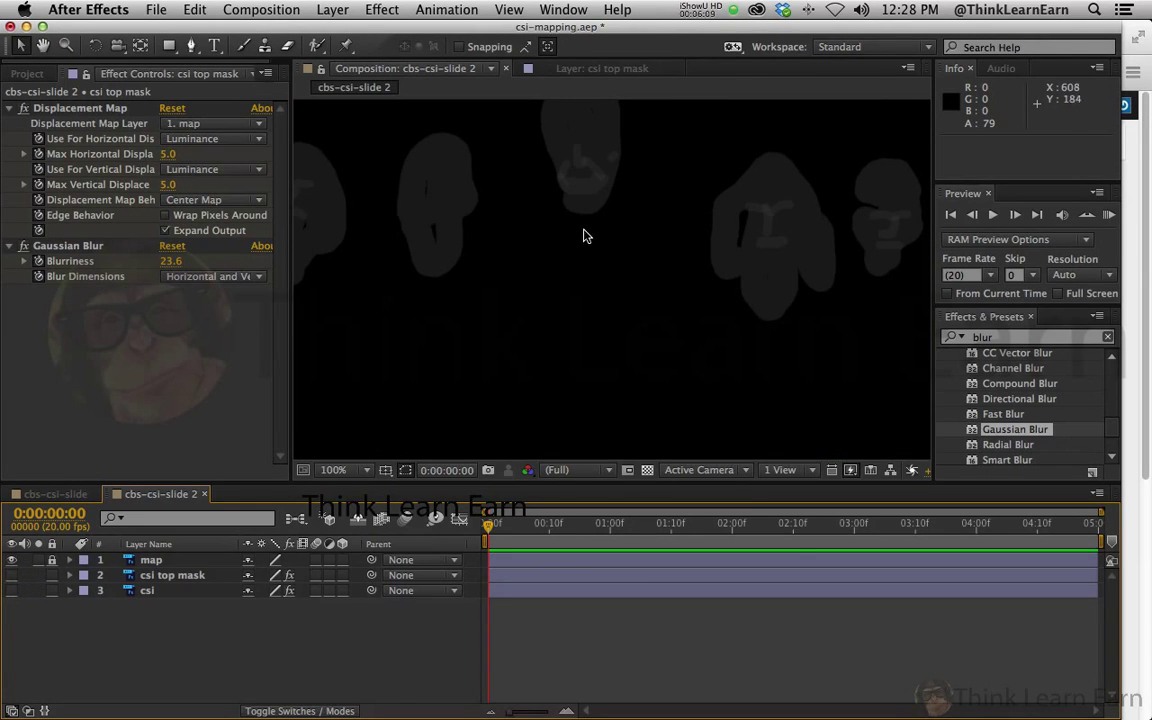
key("v")
left_click(585, 190)
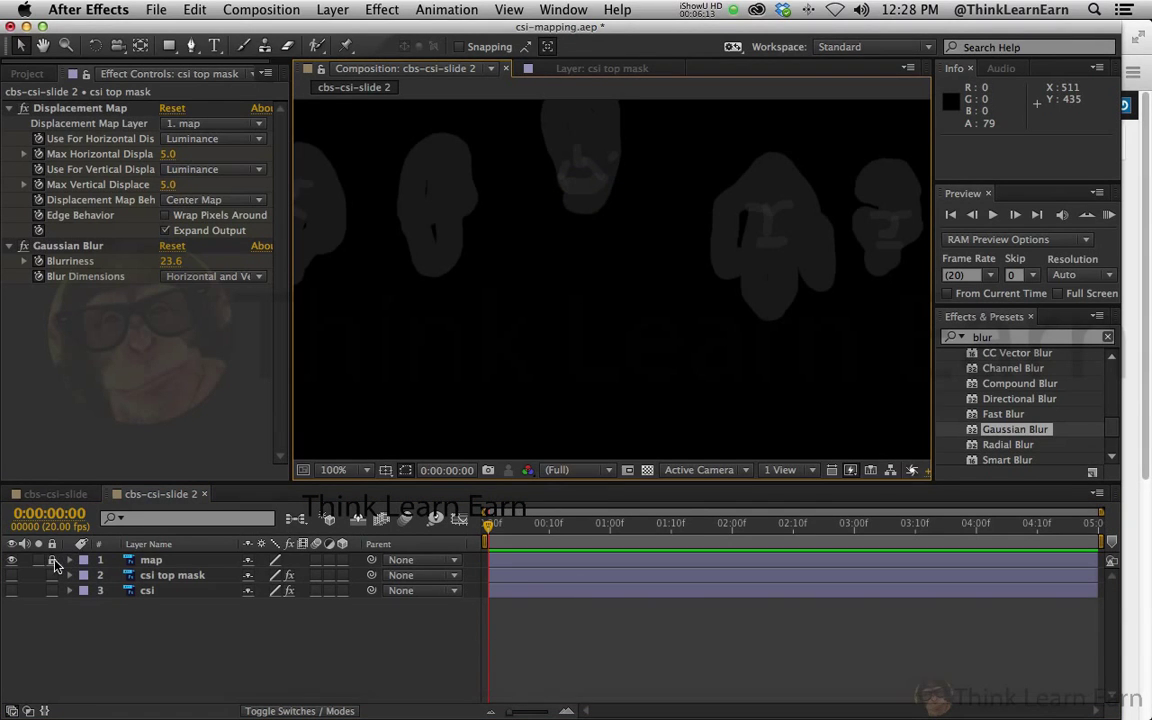
left_click(577, 193)
mouse_move(577, 193)
left_mouse_down()
mouse_move(580, 215)
mouse_move(583, 185)
mouse_move(632, 190)
mouse_move(566, 185)
left_mouse_up()
key("super+z")
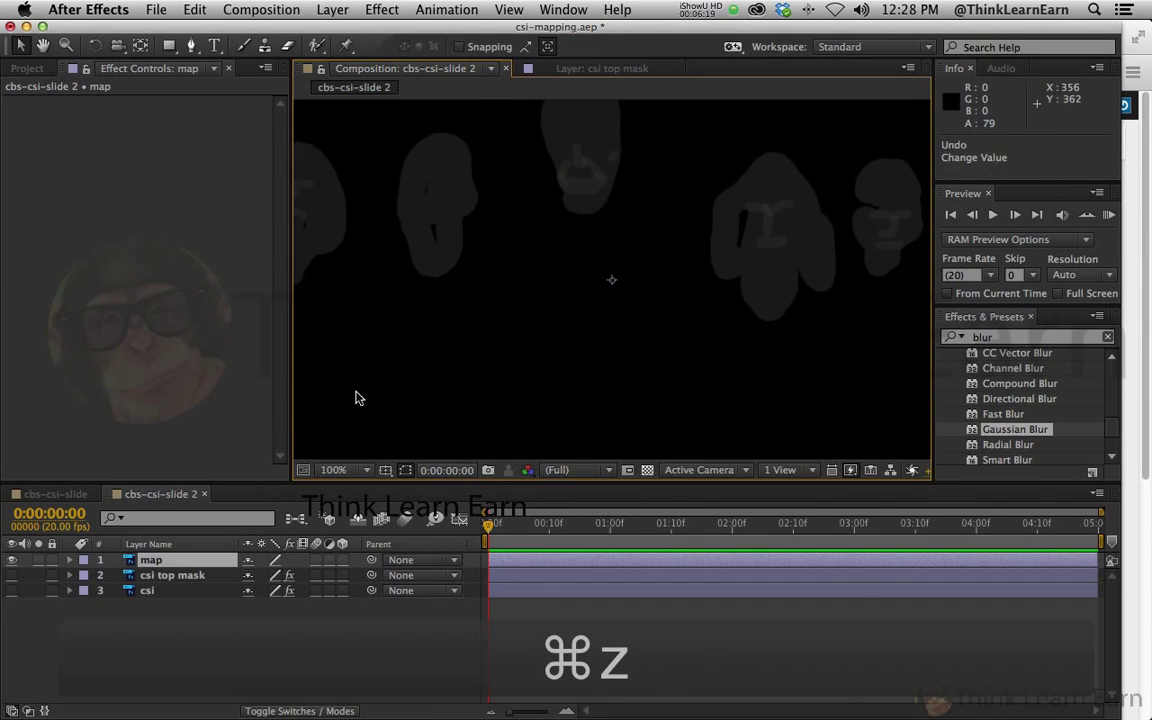
Step: Show the csi layer again and display its Displacement Map effect settings
left_click(11, 590)
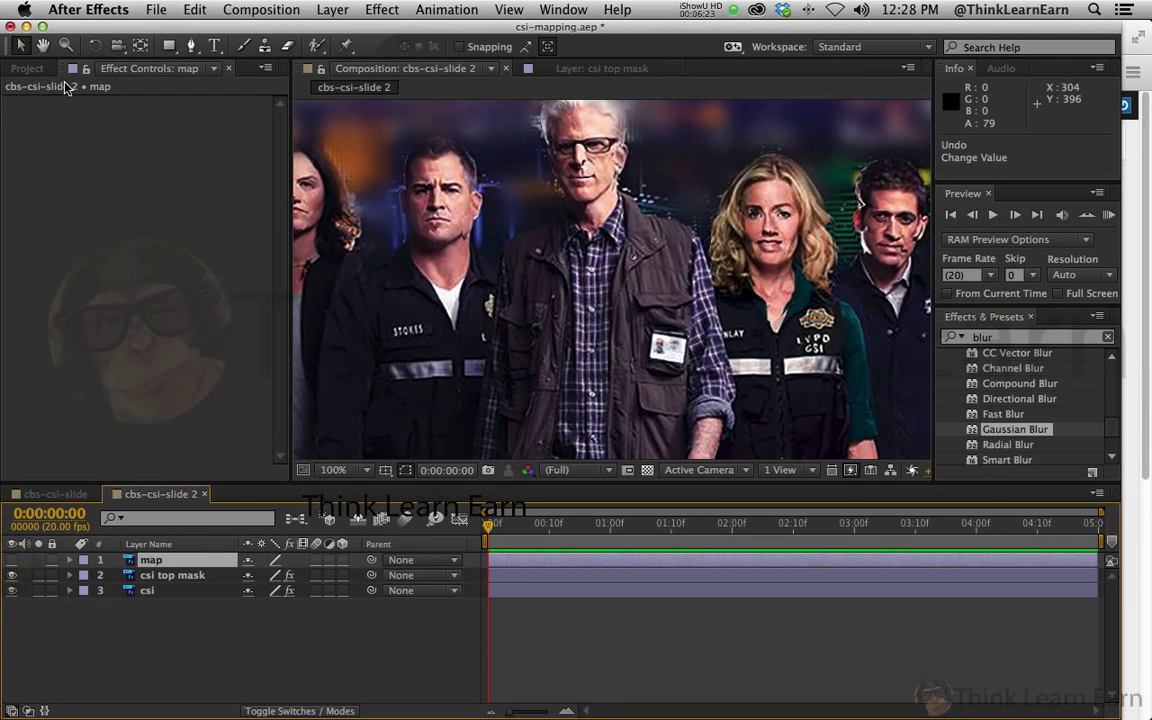
left_click(27, 68)
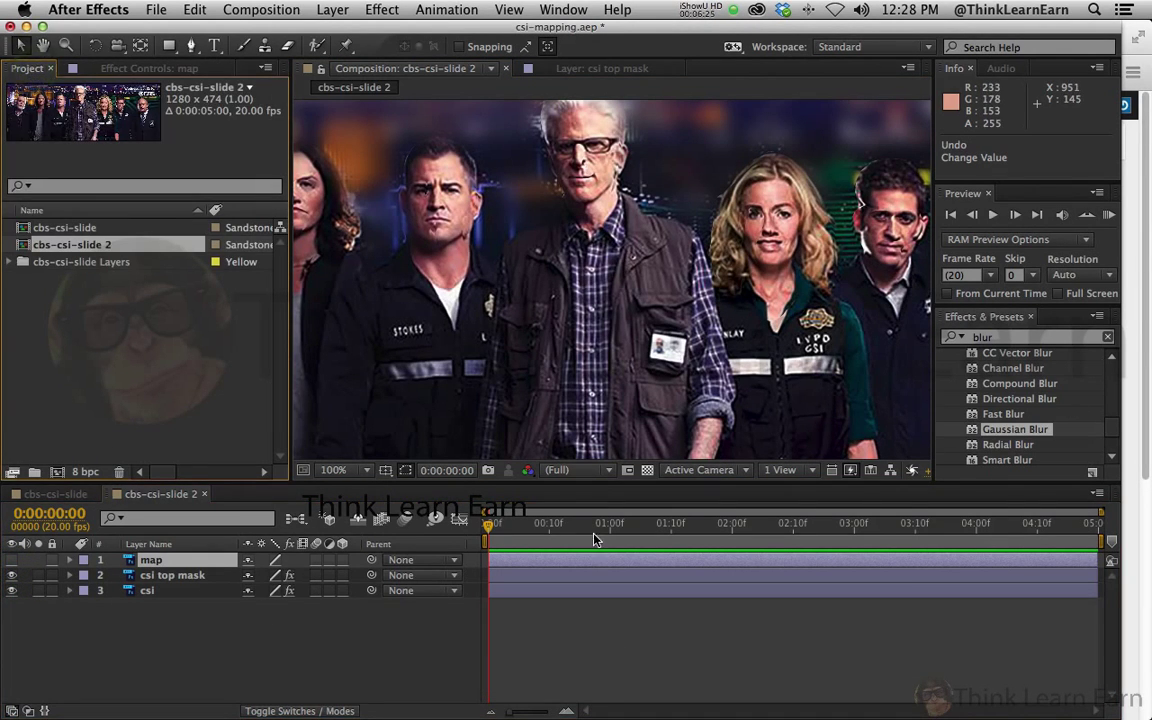
left_click(531, 589)
left_click(165, 70)
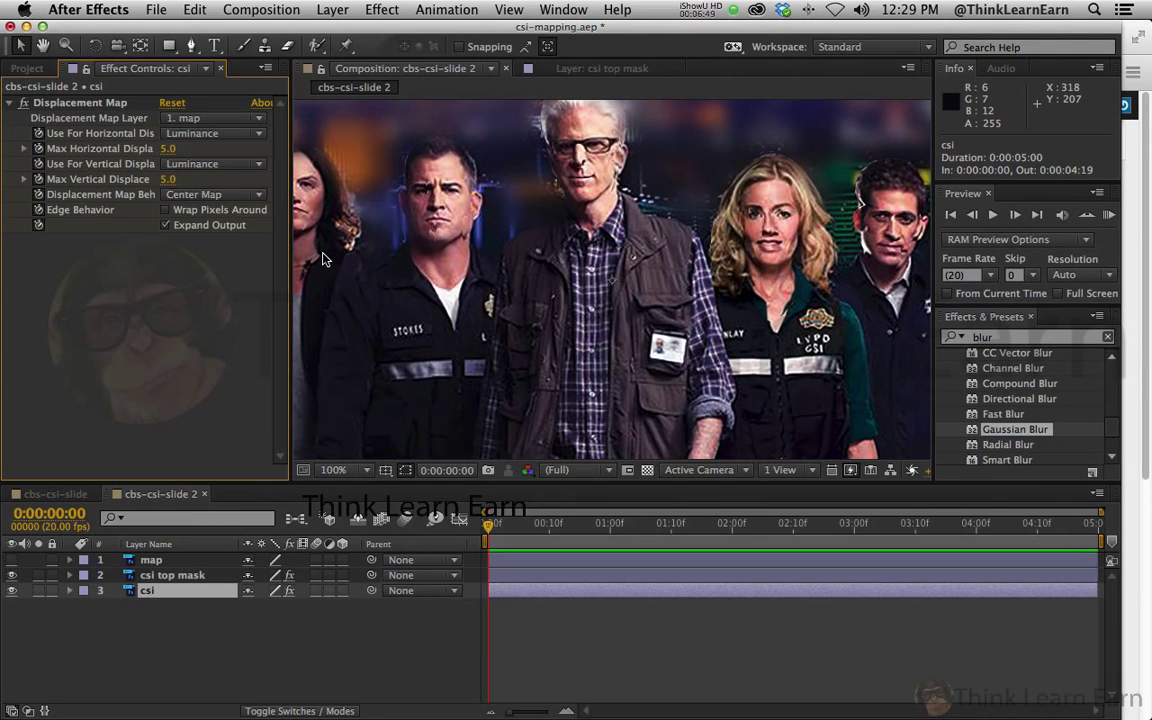
Step: Save csi-mapping.aep, zoom the comp viewer out to 50%, and save again
key("super+s")
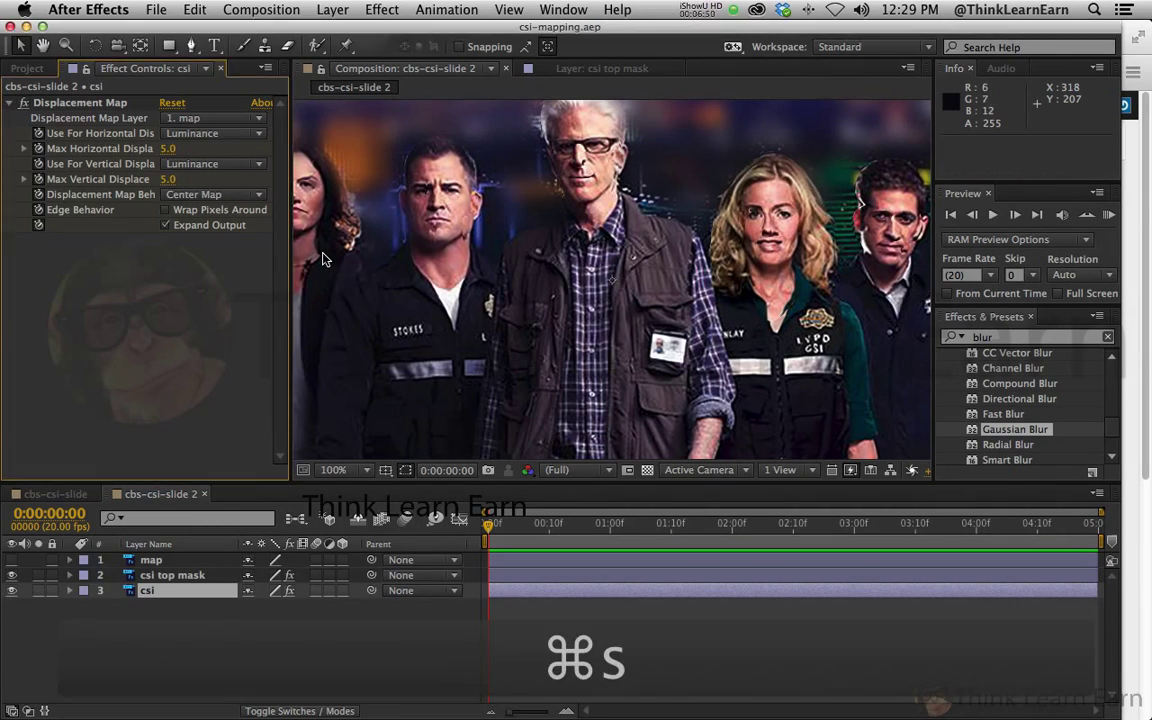
left_click(224, 275)
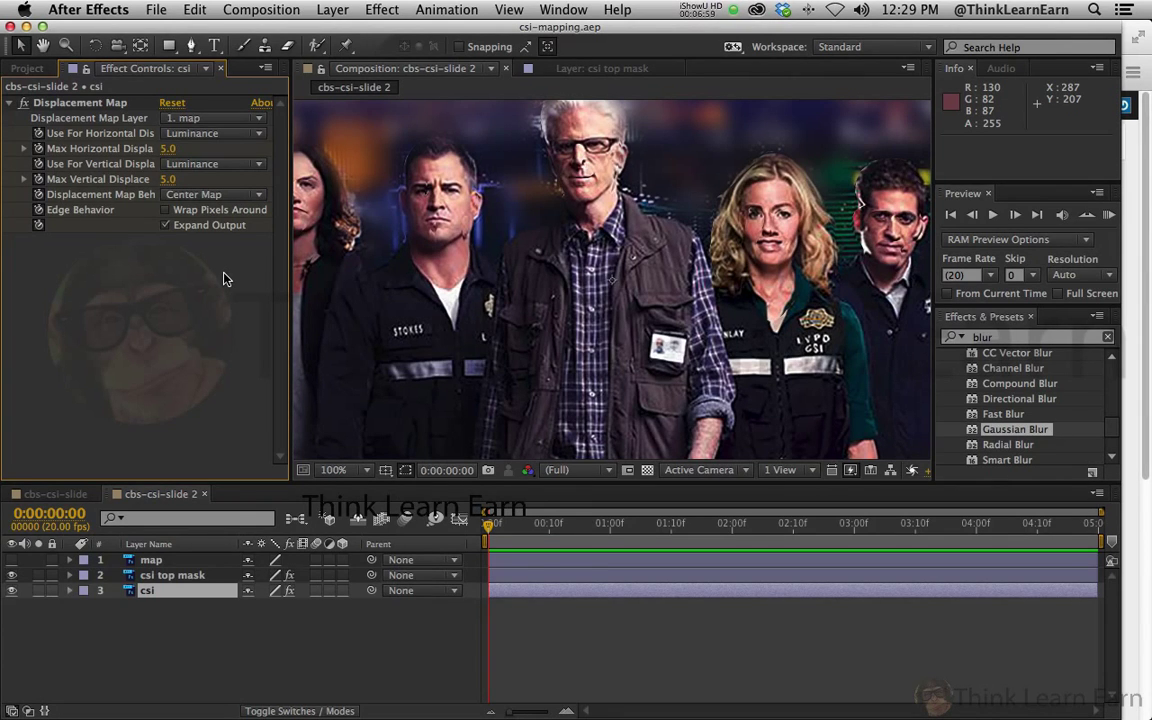
key("comma")
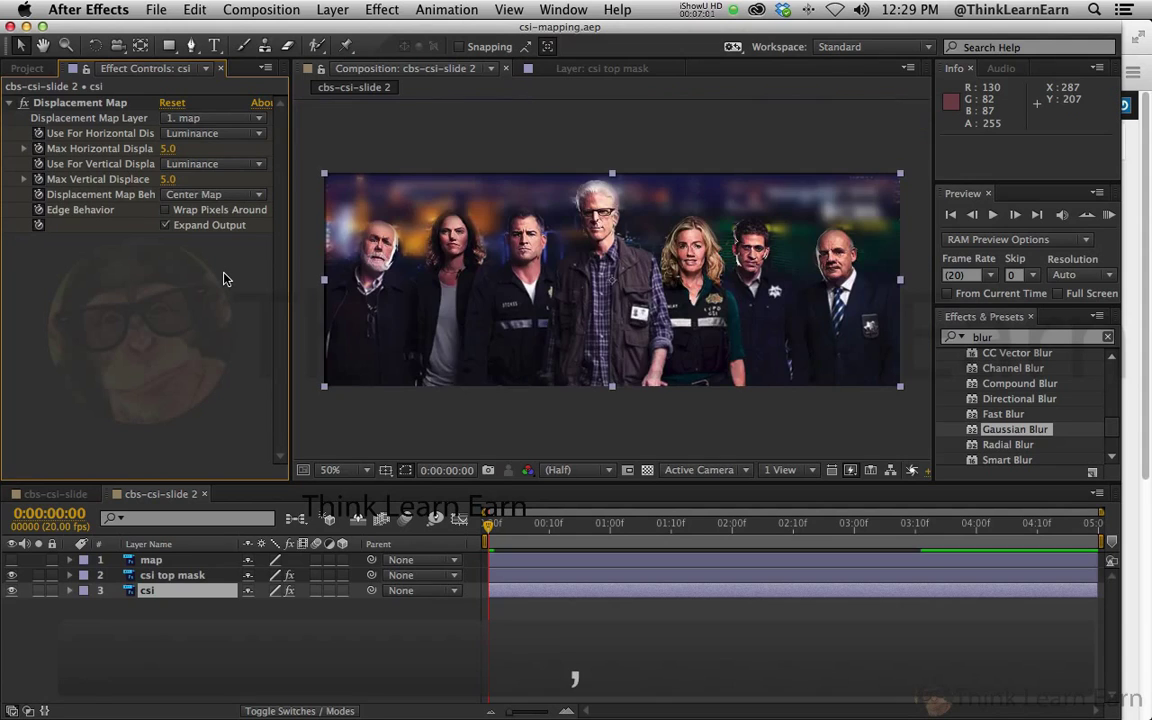
key("super+s")
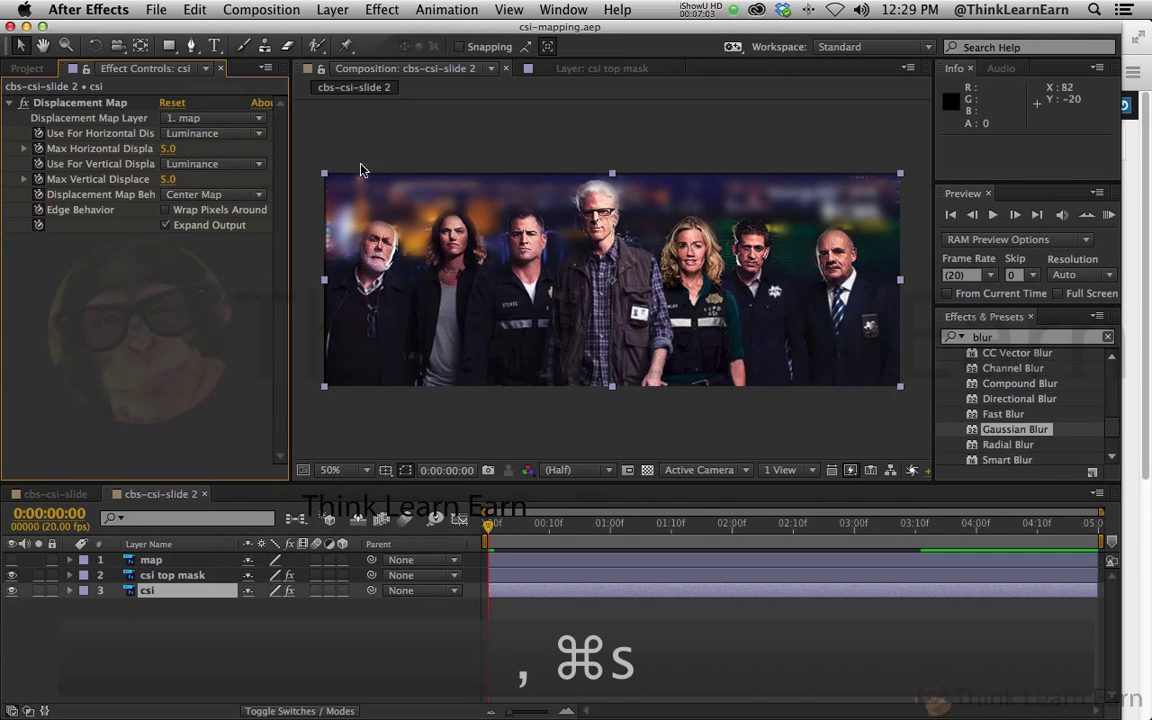